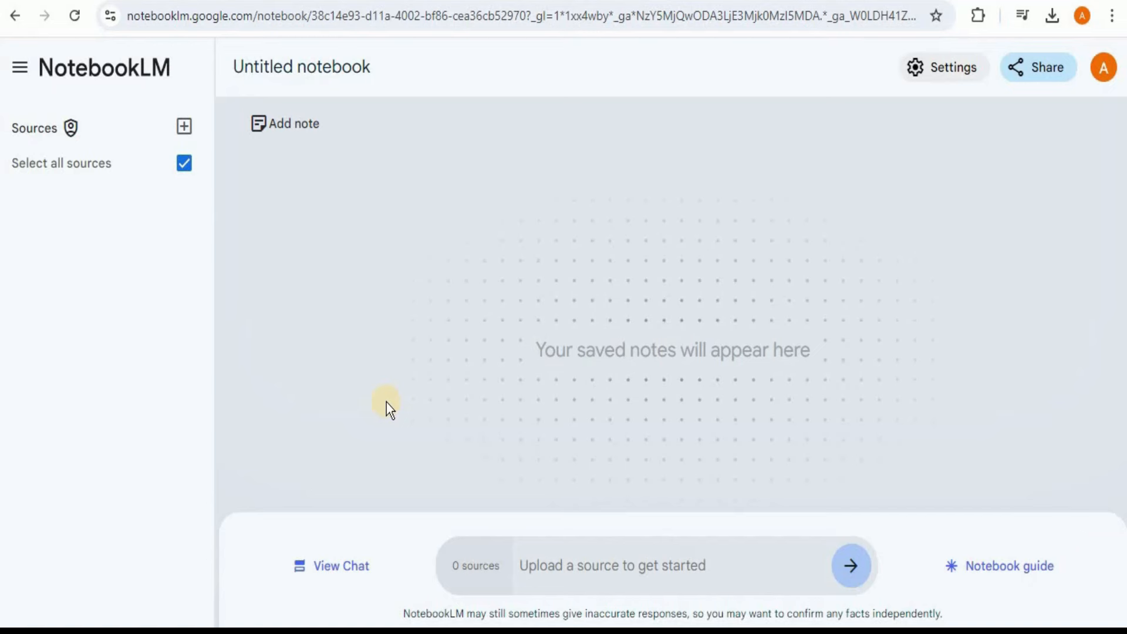
# Open the dialog for adding sources to the untitled notebook.
pyautogui.click(185, 127)
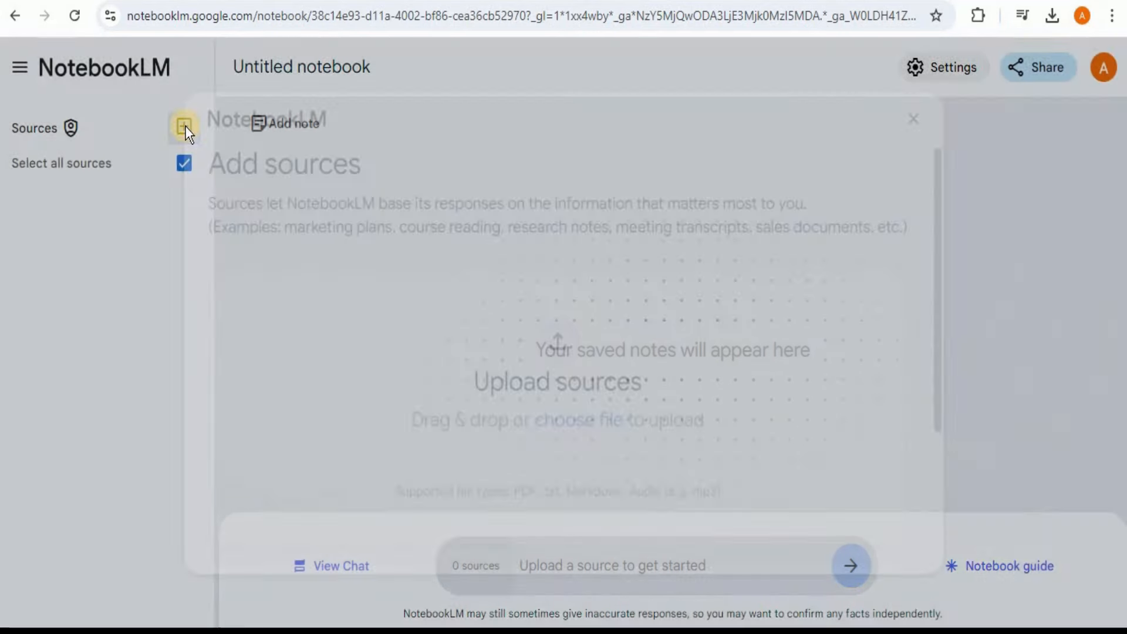
pyautogui.scroll(-2, 850, 293)
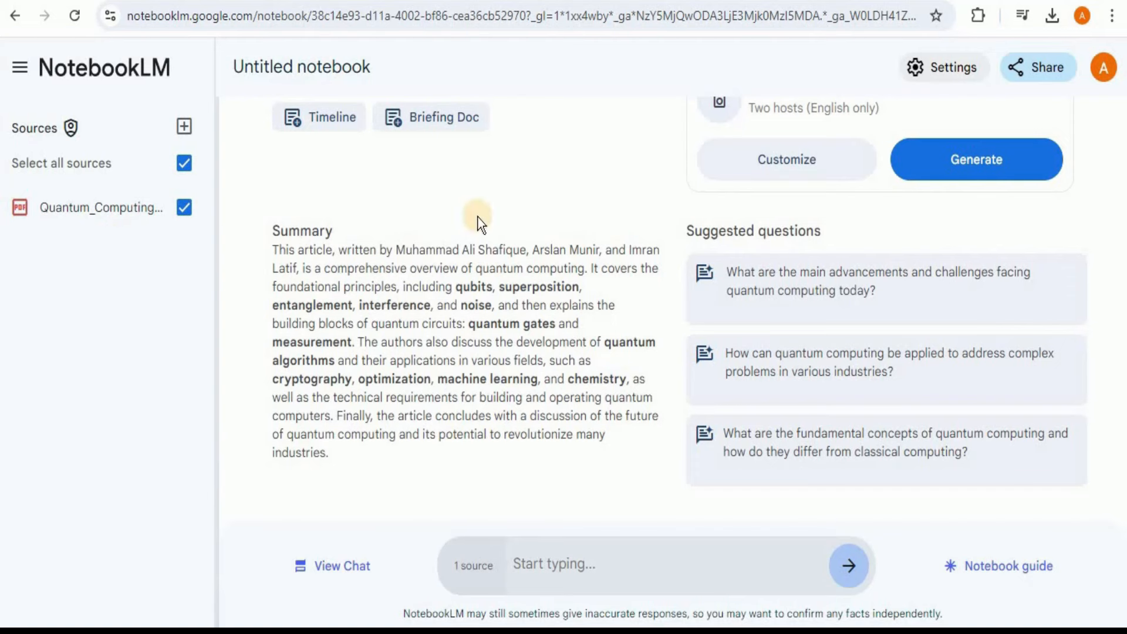
# Generate a Briefing Doc from the Quantum_Computing source, read it through to its conclusion, and close the note.
pyautogui.click(412, 121)
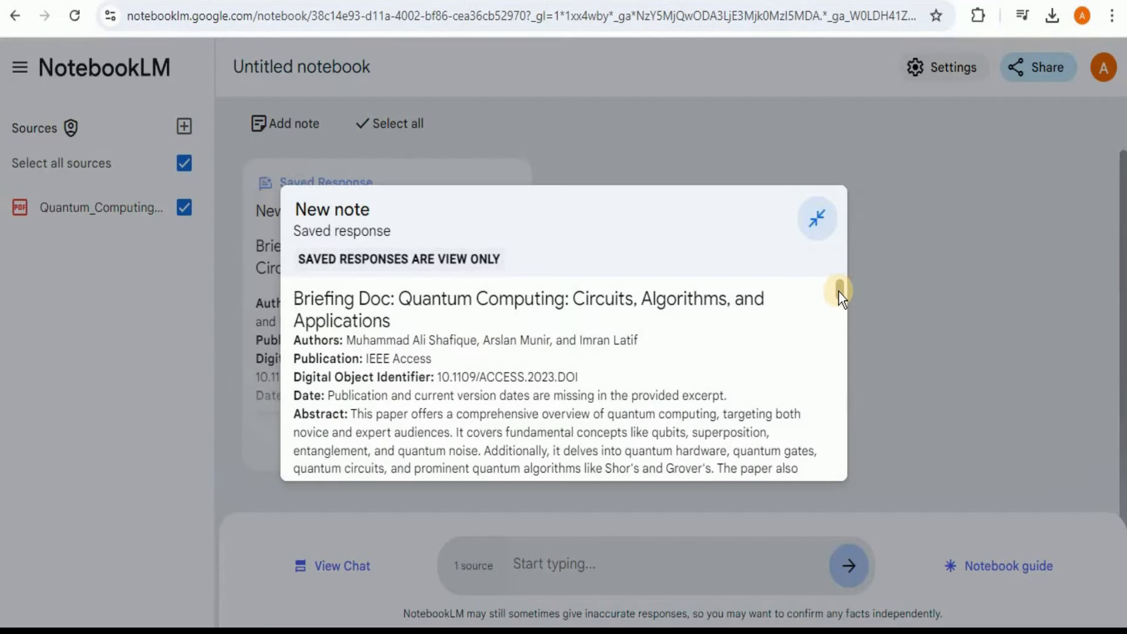
pyautogui.moveTo(838, 291); pyautogui.dragTo(827, 482)
pyautogui.scroll(-1, 833, 314)
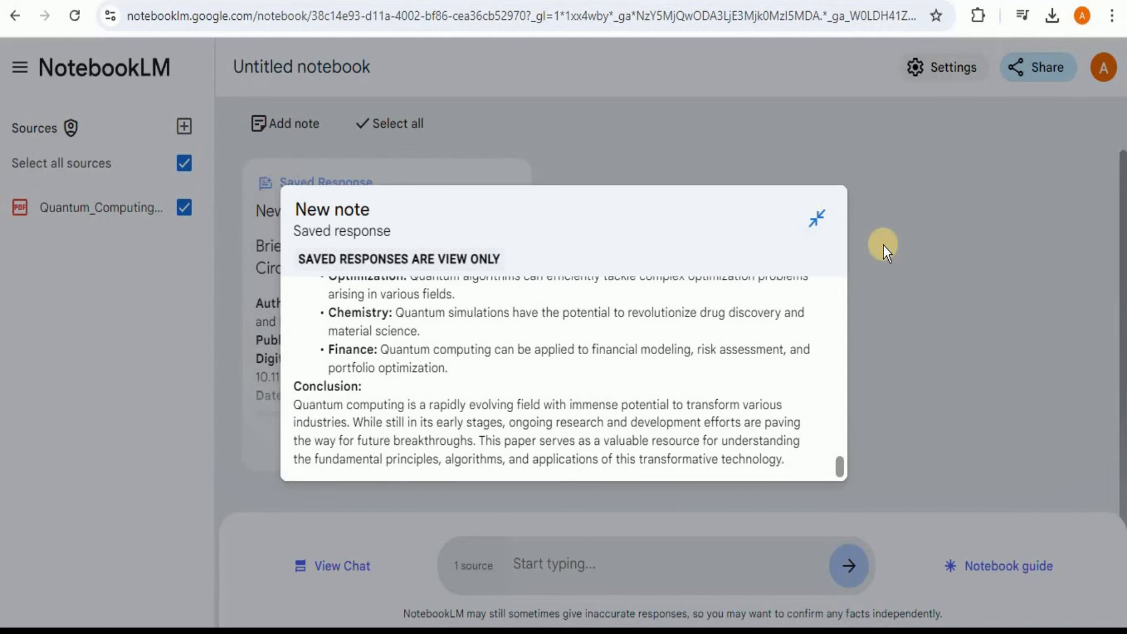
pyautogui.click(879, 224)
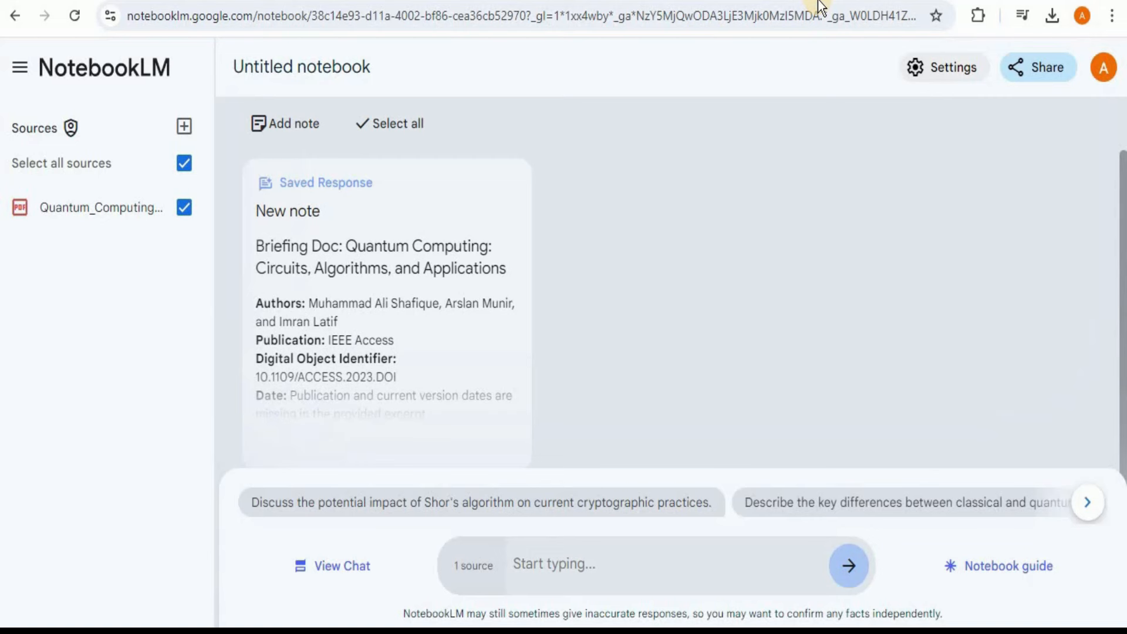
# Ask the chat to summarize the key points of the research paper titled 'Quantum Computing: Circuits, Algorithms and Application' and list the main concepts discussed.
pyautogui.click(570, 588)
pyautogui.write("Summarize the key points of the research paper titled 'Quantum Computing Algorithms' and provide a list of the main concepts")
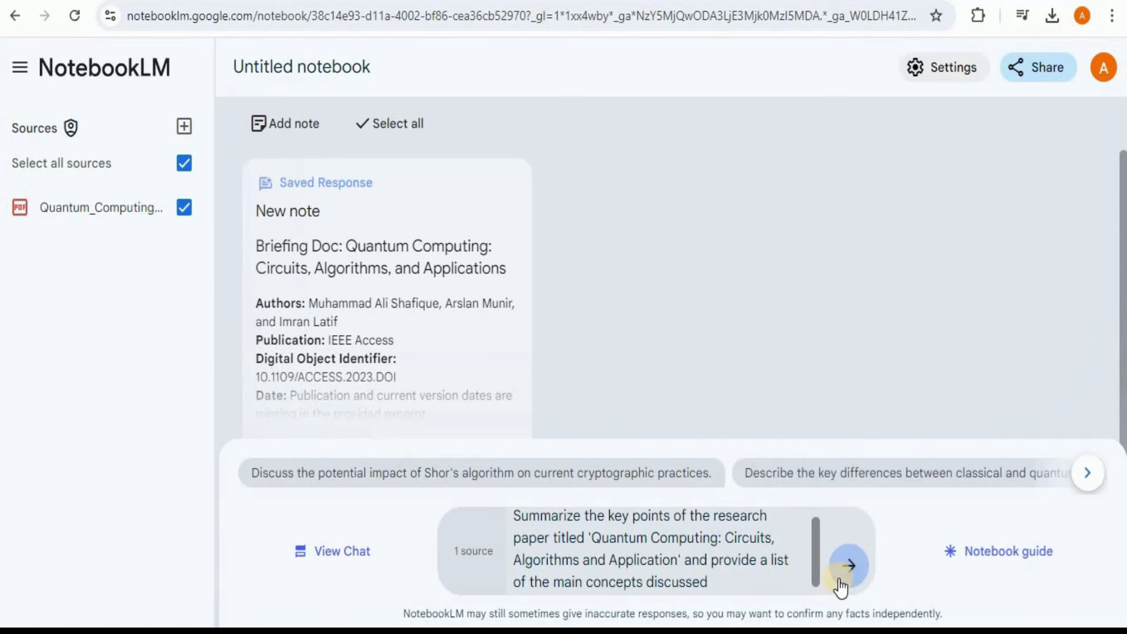
pyautogui.click(839, 581)
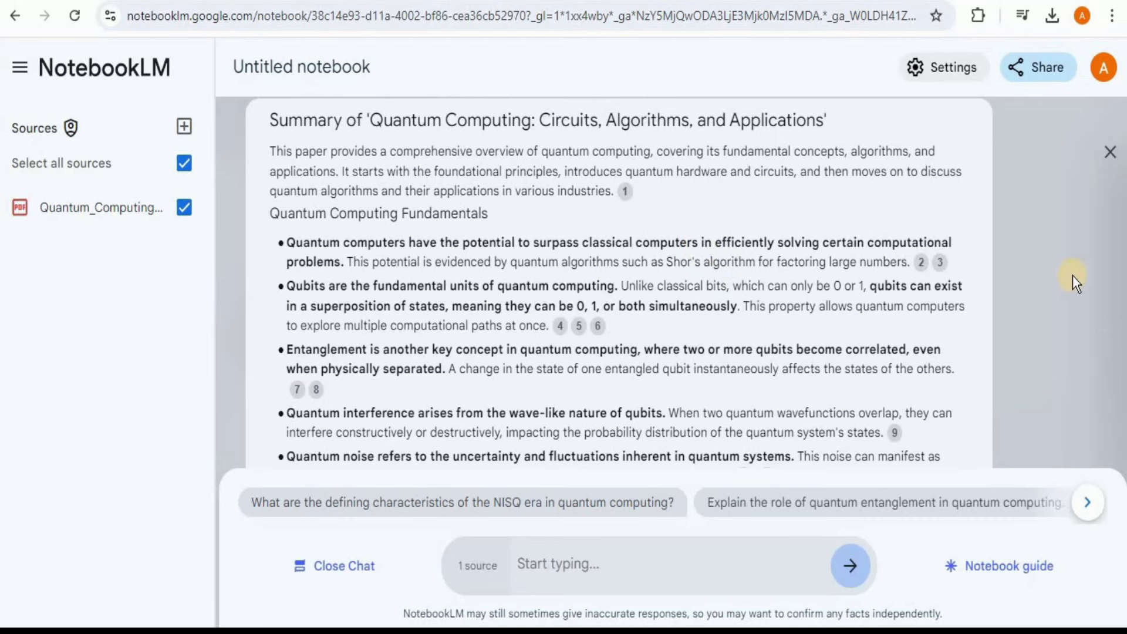
# Read through the generated quantum computing summary to its conclusion, and return to the introduction to examine its first citation.
pyautogui.scroll(-4, 1072, 276)
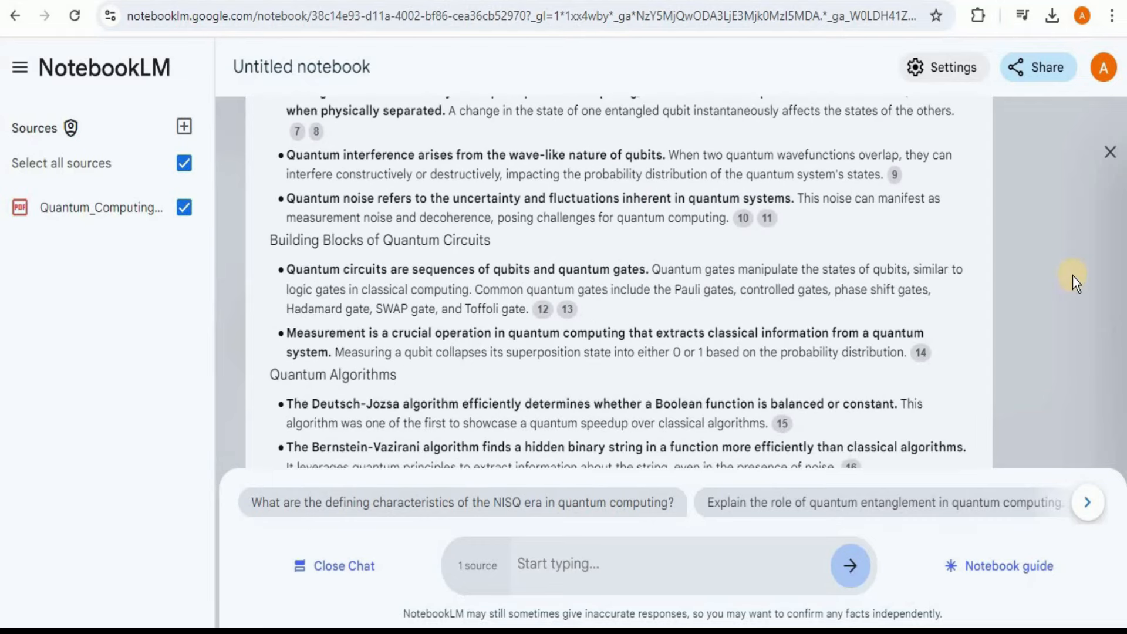
pyautogui.scroll(1, 1073, 275)
pyautogui.scroll(-3, 1072, 276)
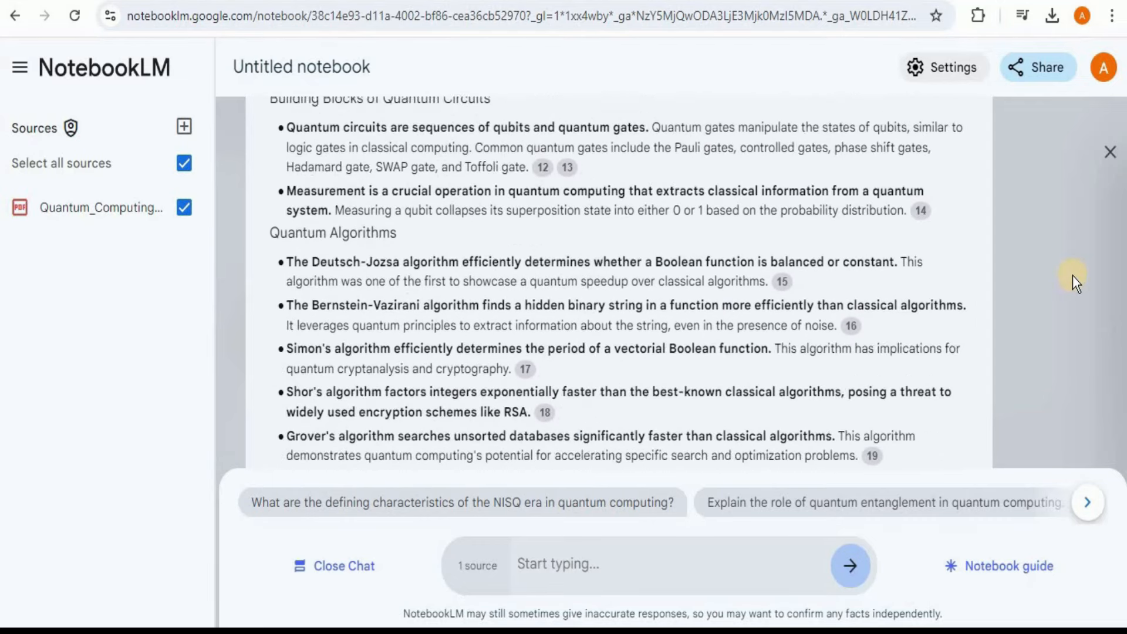
pyautogui.scroll(-1, 1072, 276)
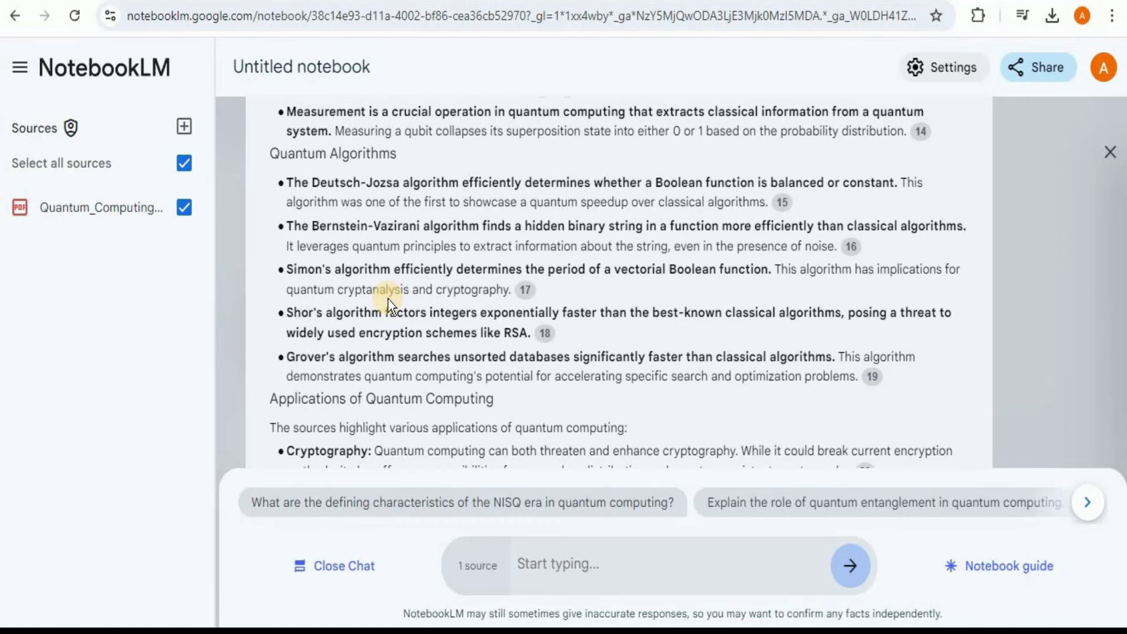
pyautogui.scroll(-5, 388, 299)
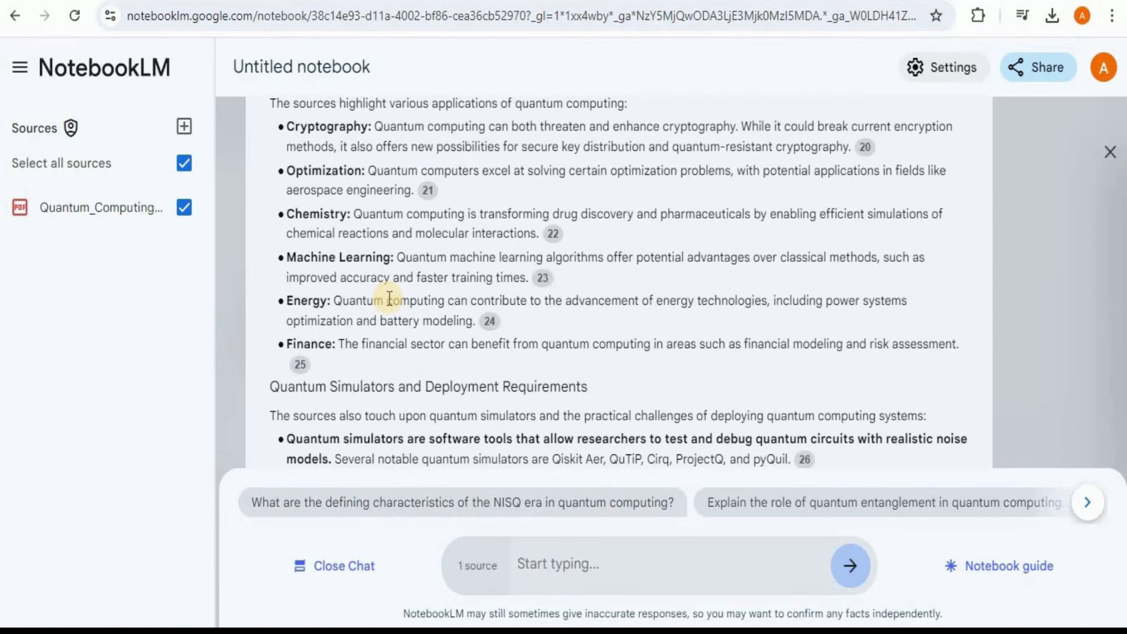
pyautogui.scroll(-4, 389, 299)
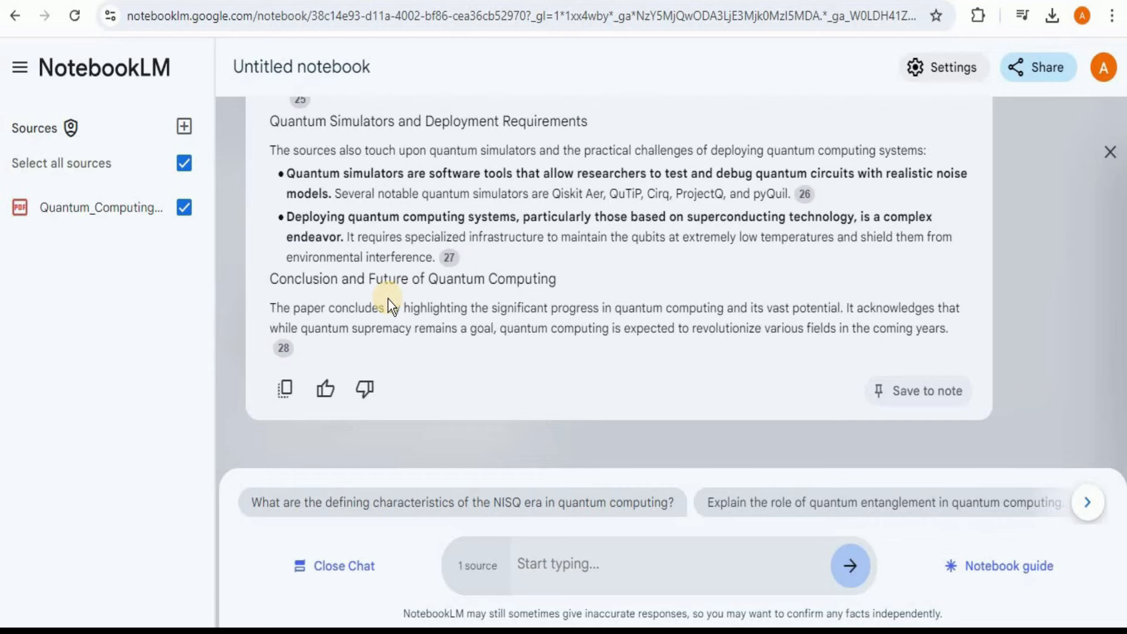
pyautogui.scroll(10, 389, 300)
pyautogui.scroll(7, 389, 299)
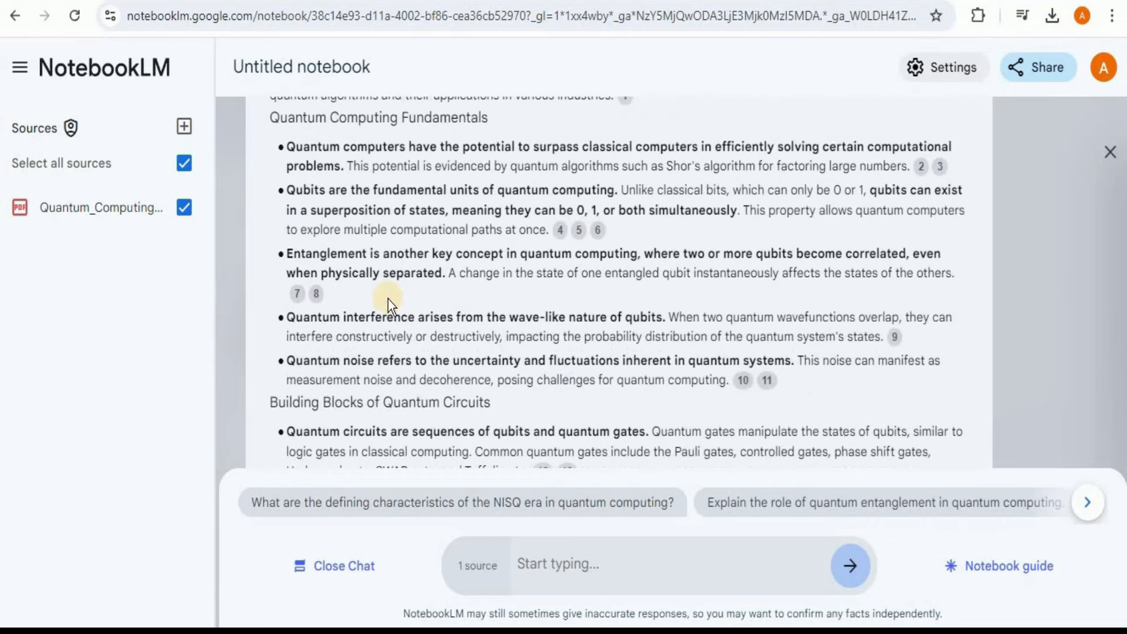
pyautogui.scroll(3, 389, 300)
pyautogui.scroll(-1, 389, 299)
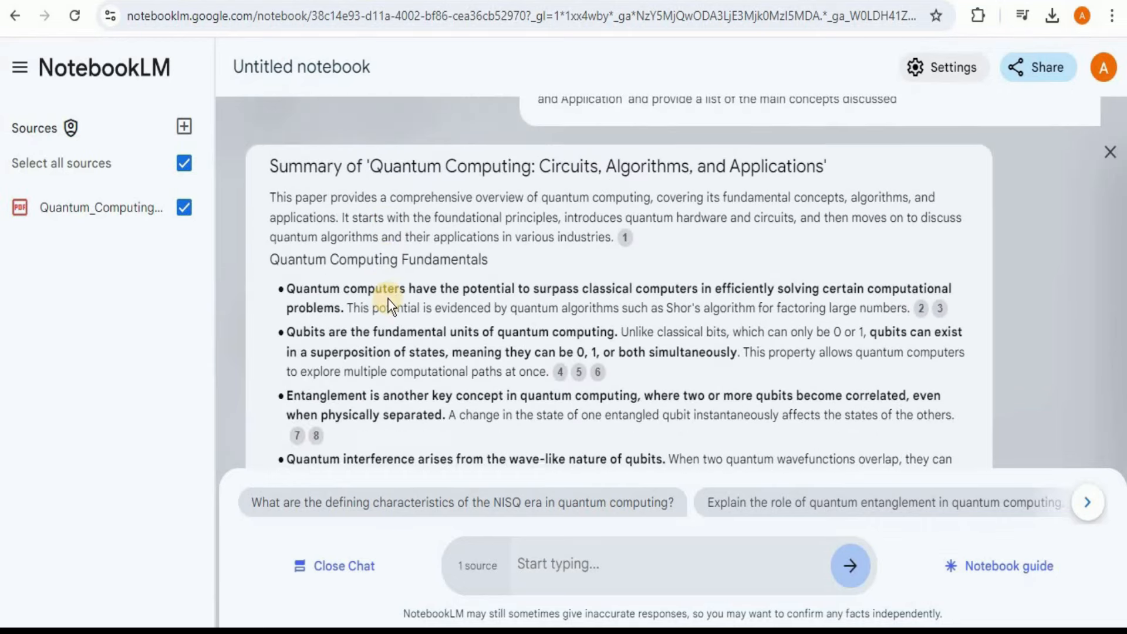
pyautogui.moveTo(625, 240)
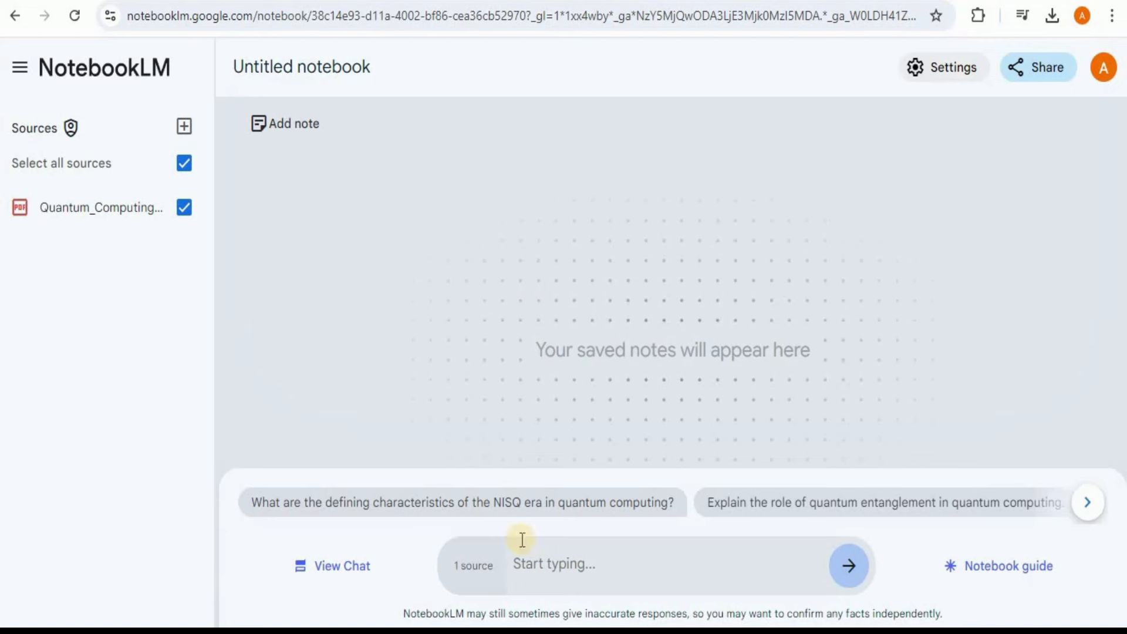
pyautogui.click(547, 568)
pyautogui.click(185, 211)
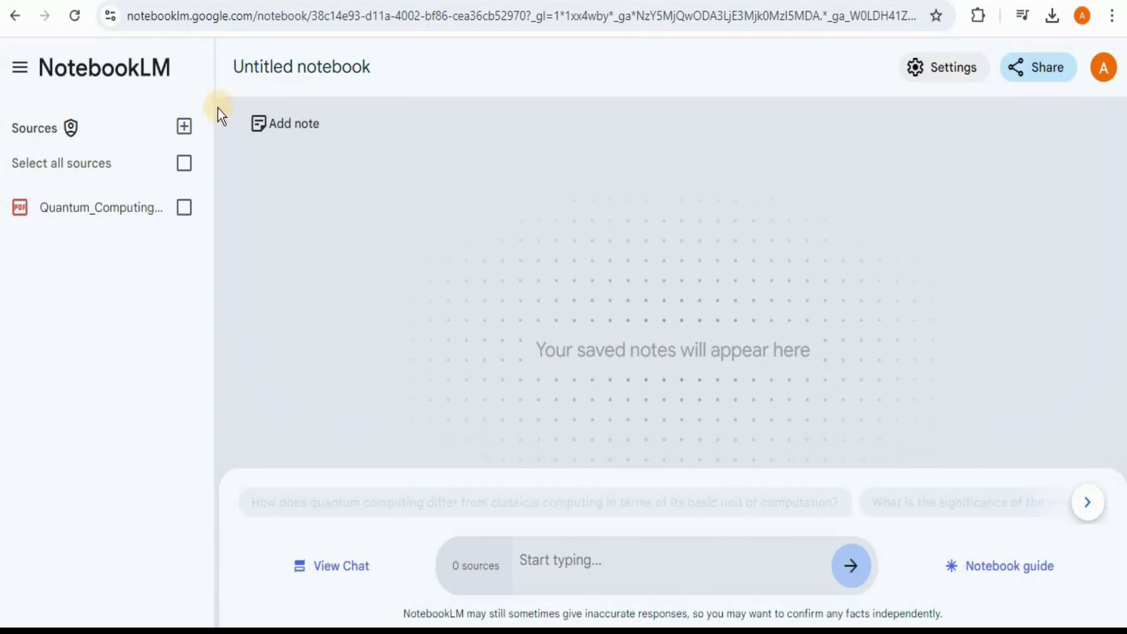
pyautogui.click(183, 127)
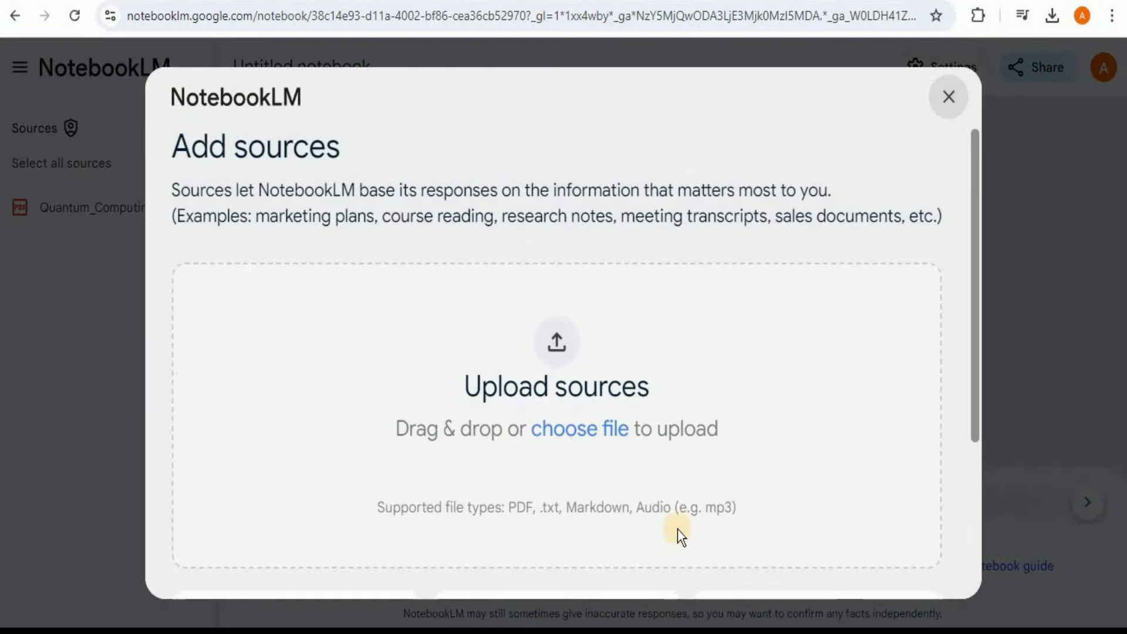
pyautogui.moveTo(971, 381); pyautogui.dragTo(973, 571)
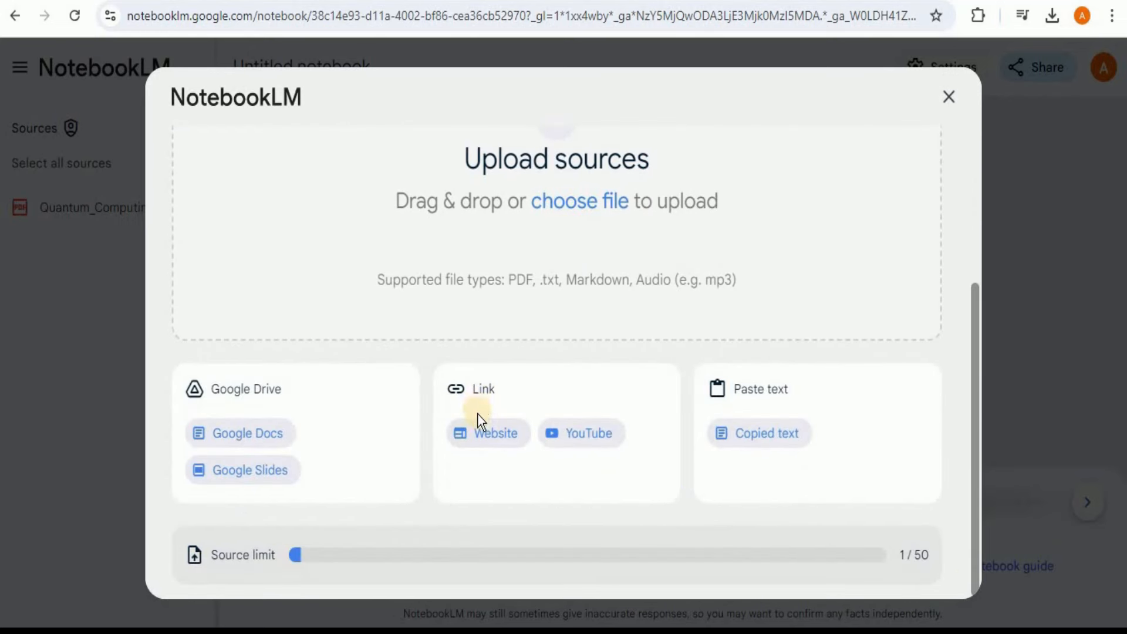
pyautogui.click(479, 432)
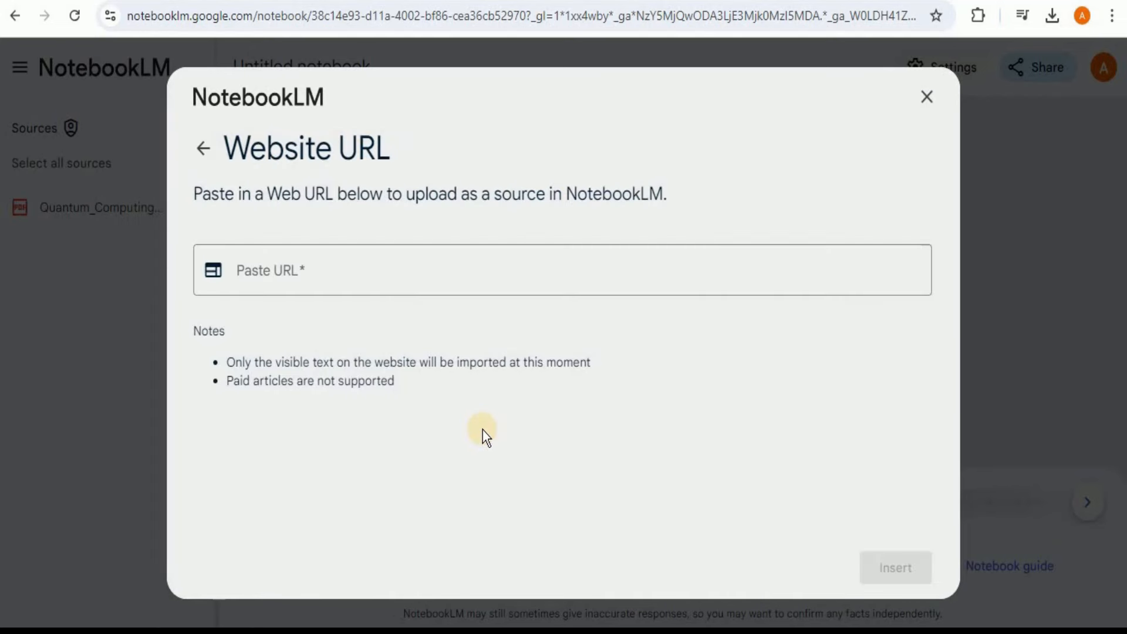
pyautogui.click(388, 267)
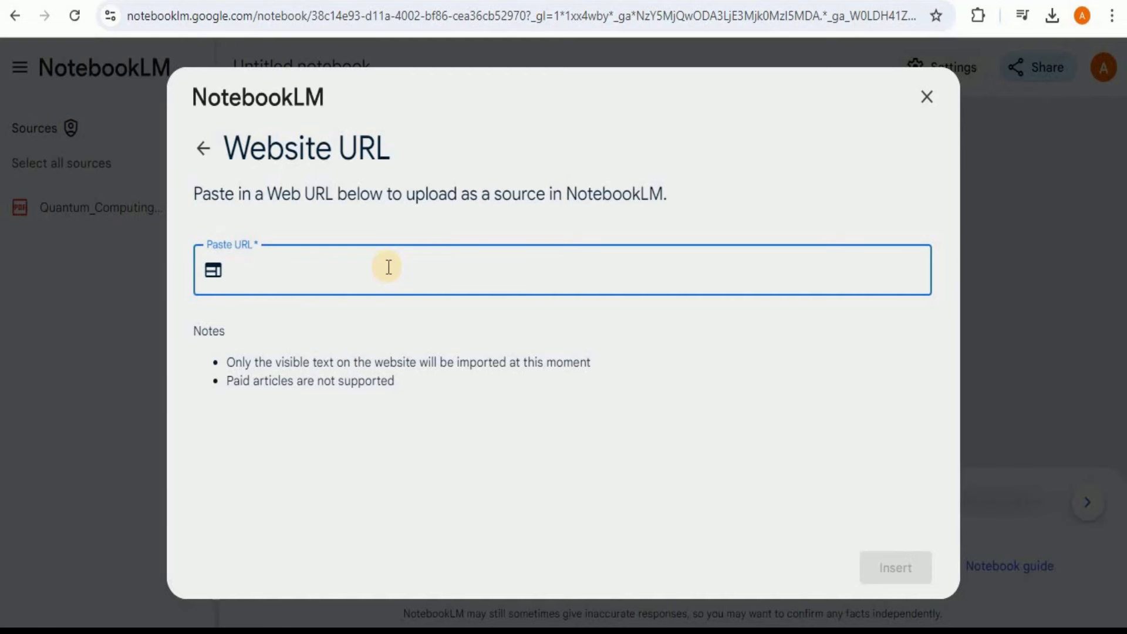
pyautogui.write('https://www.datacamp.com/blog/ai-in-healthcare')
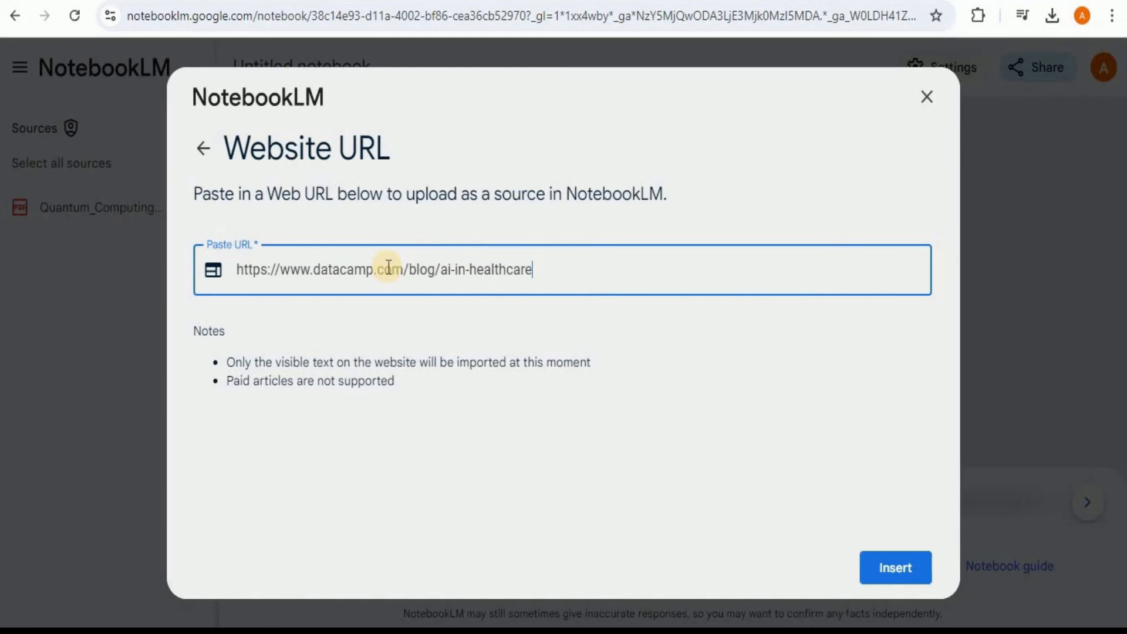
pyautogui.click(898, 569)
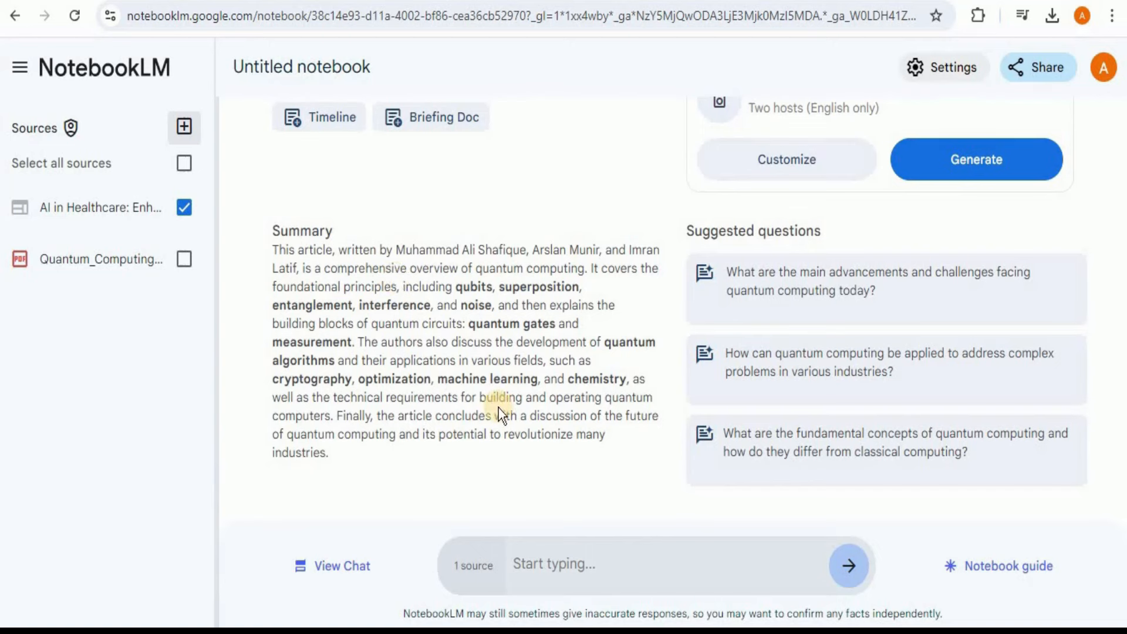
# Ask the chat to generate an outline for an article on AI's impact in healthcare, focusing on diagnostics, treatment personalization, and operational efficiency.
pyautogui.click(572, 558)
pyautogui.write('Generate an outline for an article on the impact of AI in healthcare, focusing on diagnostics, treatment personalization, and operational efficiency')
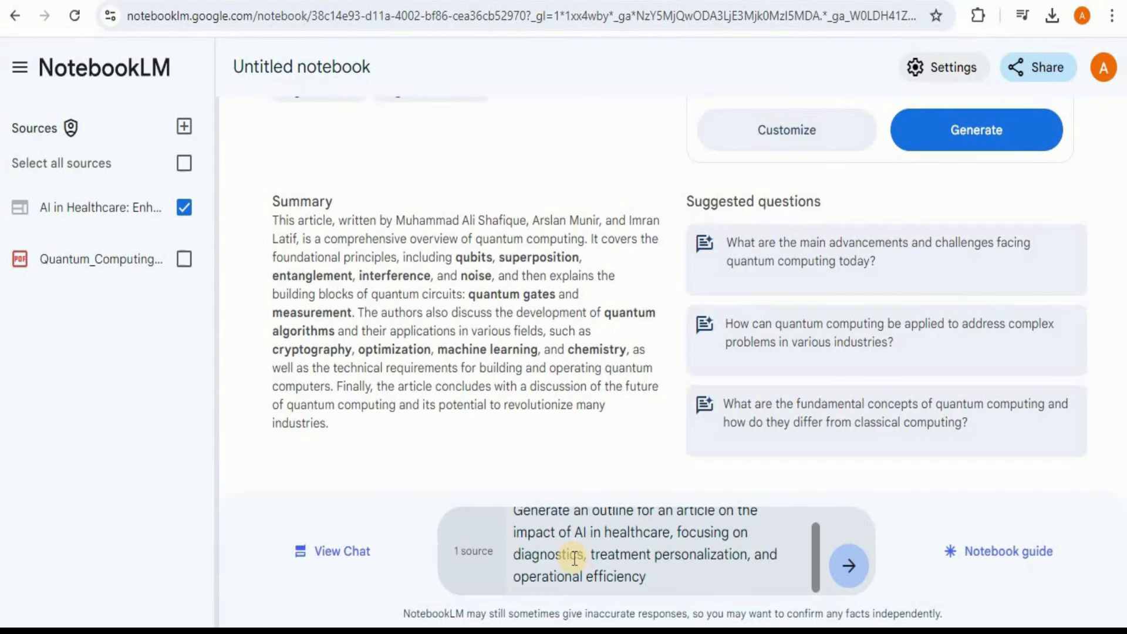
pyautogui.click(853, 566)
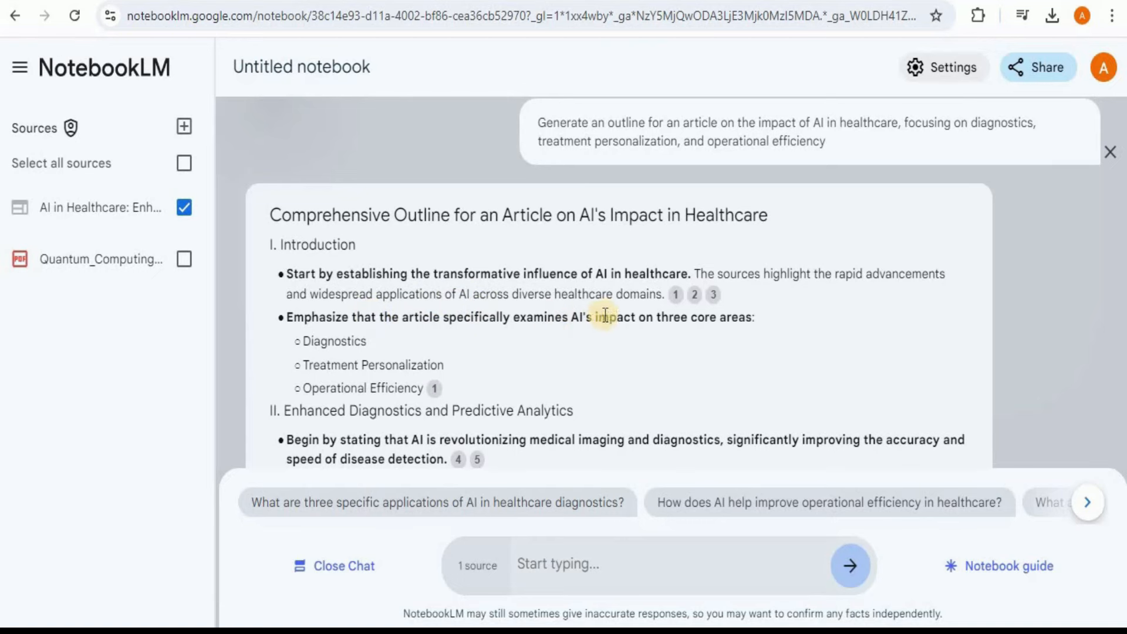
# Examine the generated AI in healthcare outline from its introduction through the optional additional sections.
pyautogui.scroll(-3, 658, 327)
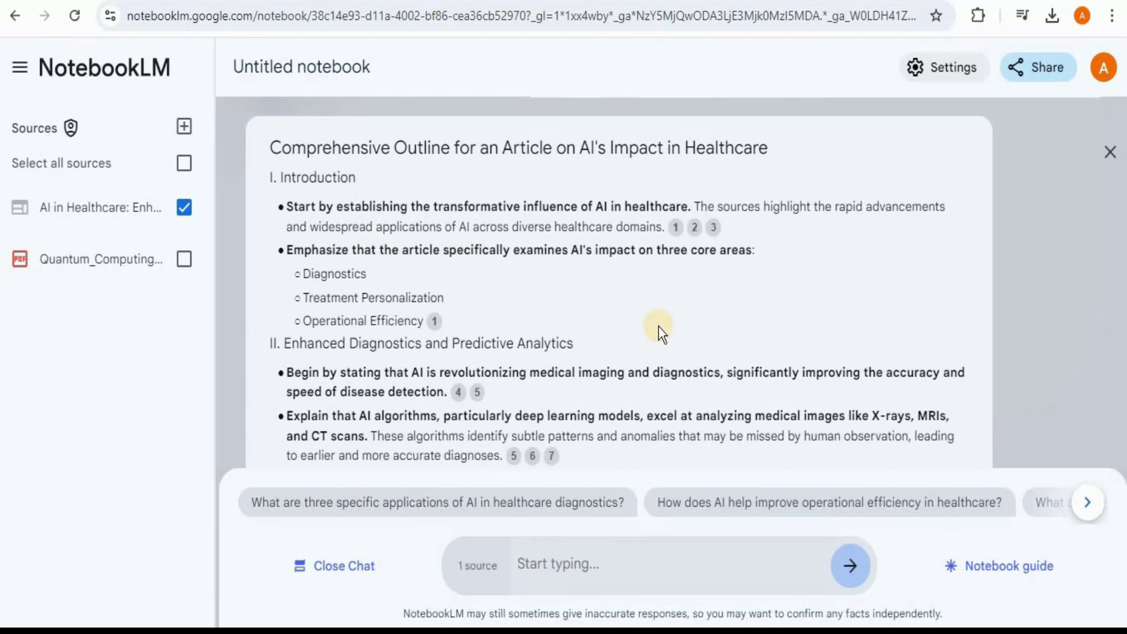
pyautogui.scroll(-3, 658, 327)
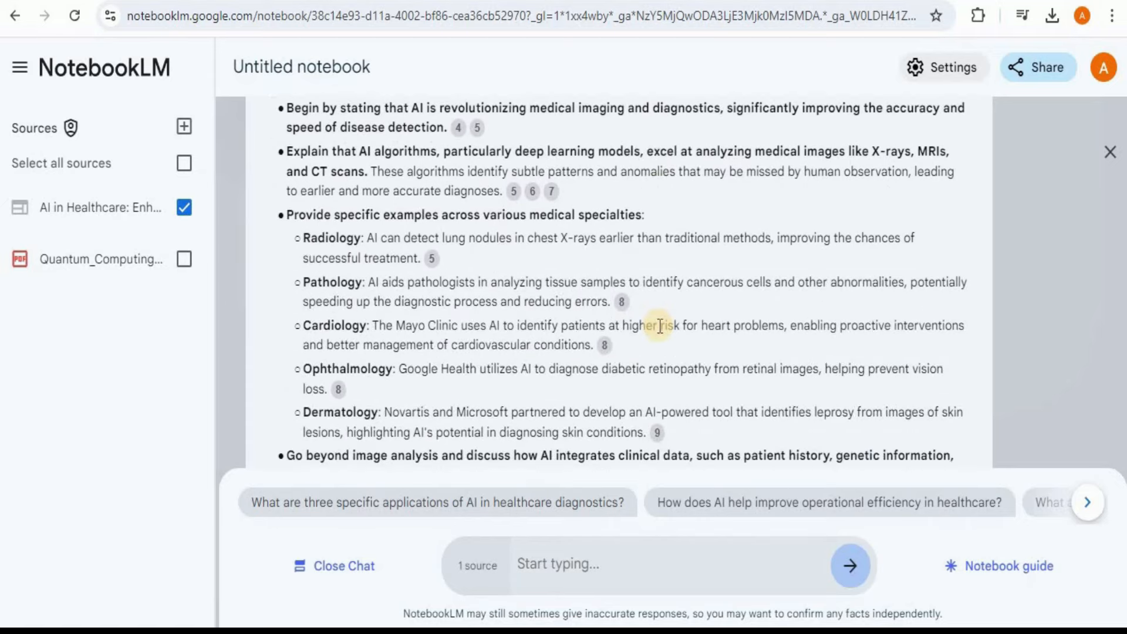
pyautogui.scroll(1, 660, 326)
pyautogui.scroll(-8, 660, 327)
pyautogui.scroll(-10, 659, 326)
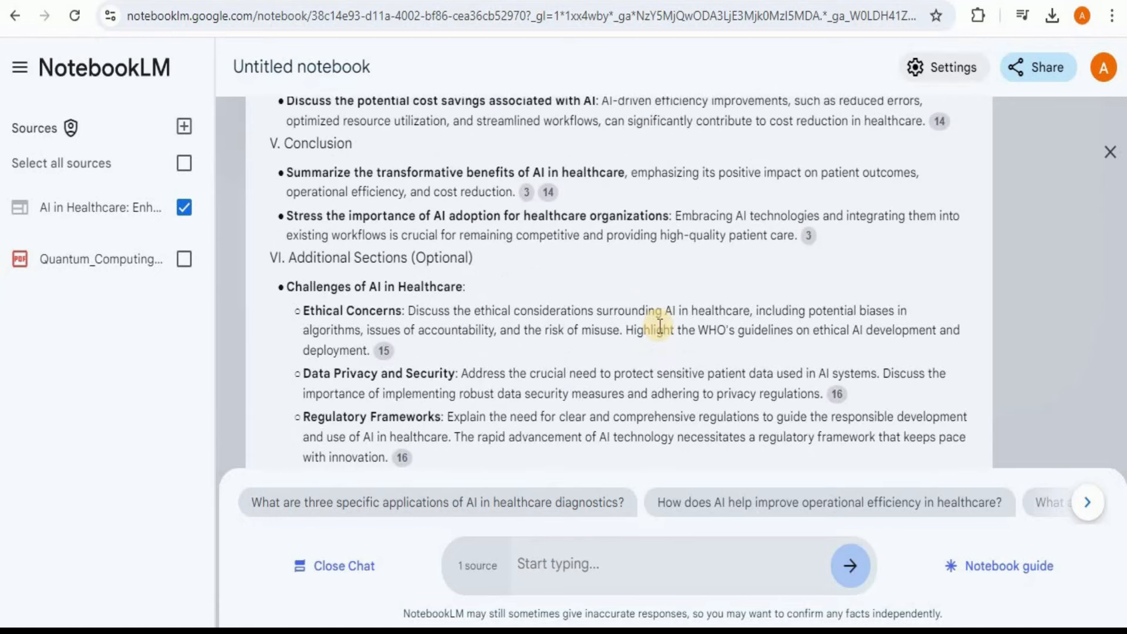
pyautogui.scroll(-10, 660, 326)
pyautogui.scroll(-10, 659, 326)
pyautogui.scroll(3, 659, 326)
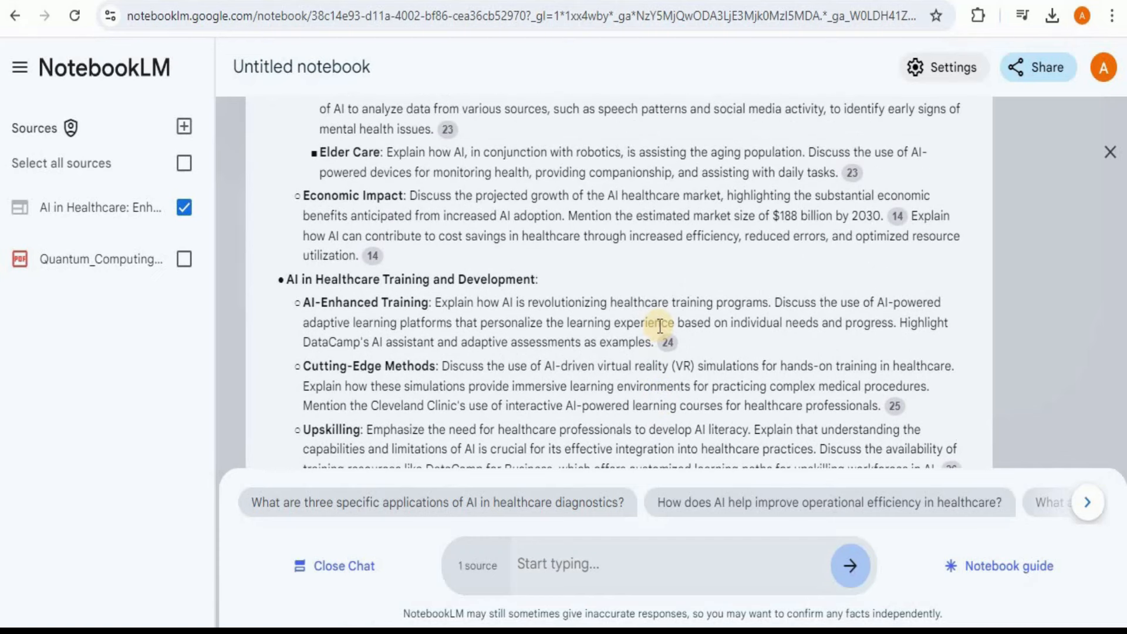
pyautogui.click(1018, 361)
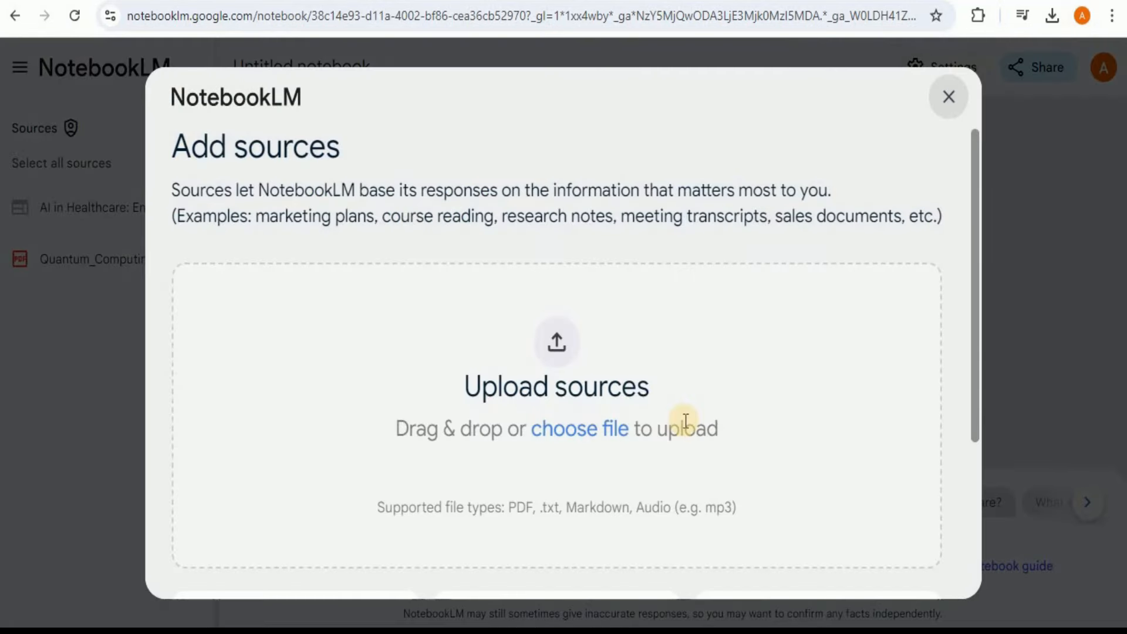
# Start a copied-text source and paste the CTAS County Commission meeting transcript into it.
pyautogui.scroll(-2, 963, 515)
pyautogui.scroll(-3, 963, 515)
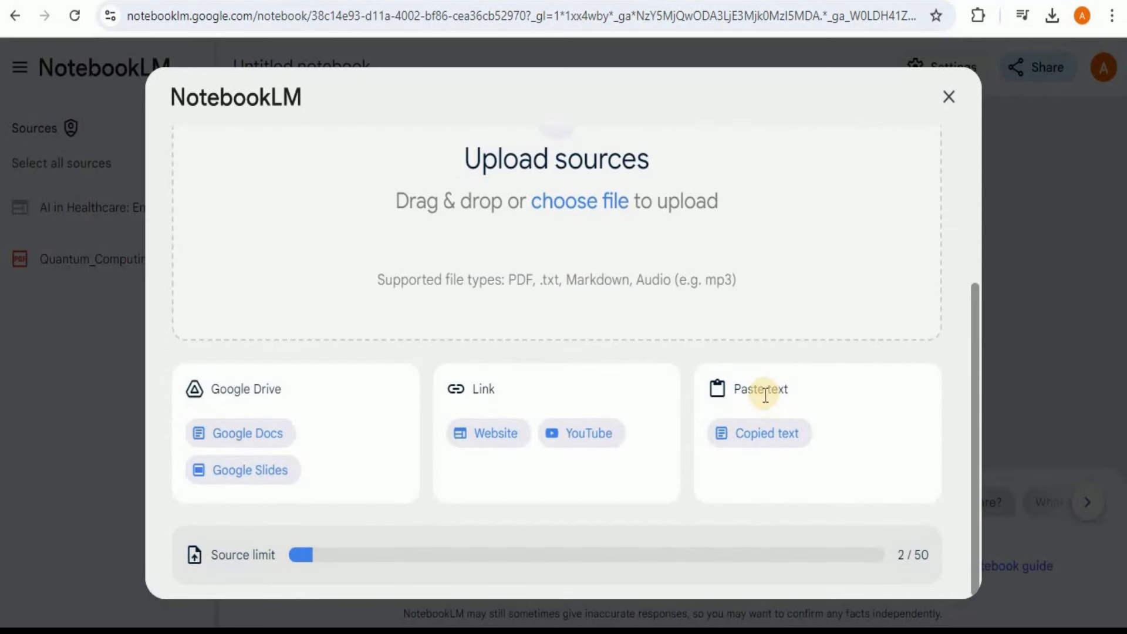
pyautogui.click(762, 438)
pyautogui.click(358, 311)
pyautogui.hotkey('ctrl', 'v')
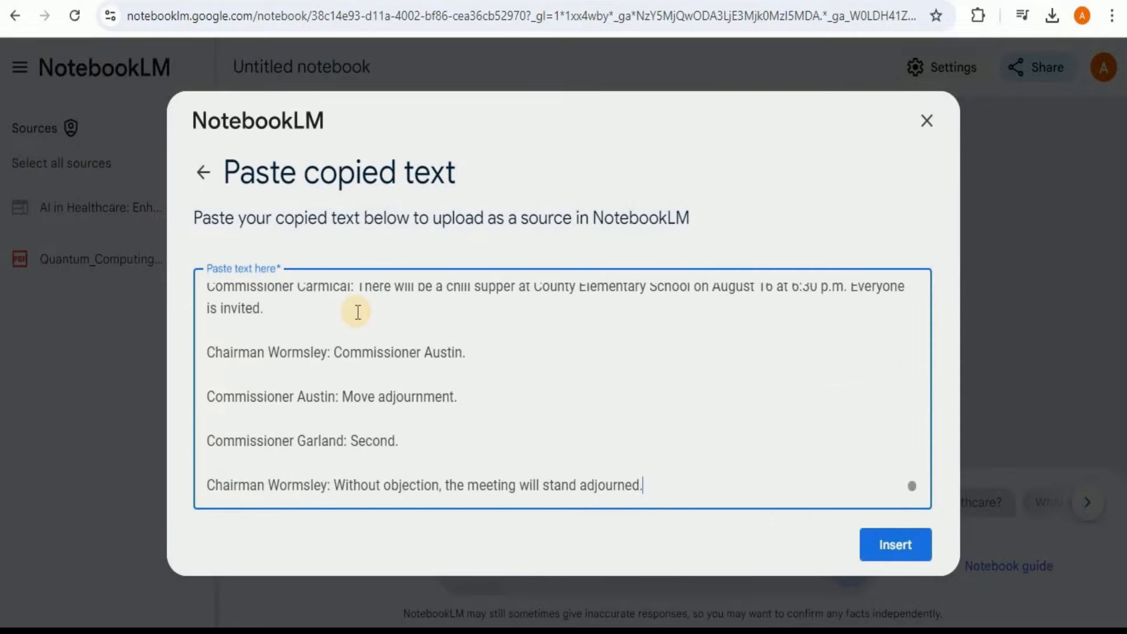
# Check the pasted meeting transcript from beginning to end and insert it as a source in the notebook.
pyautogui.press('Up')
pyautogui.press('Up')
pyautogui.press('Up')
pyautogui.press('Up')
pyautogui.press('Up')
pyautogui.press('Up')
pyautogui.press('Up')
pyautogui.press('Up')
pyautogui.press('Up')
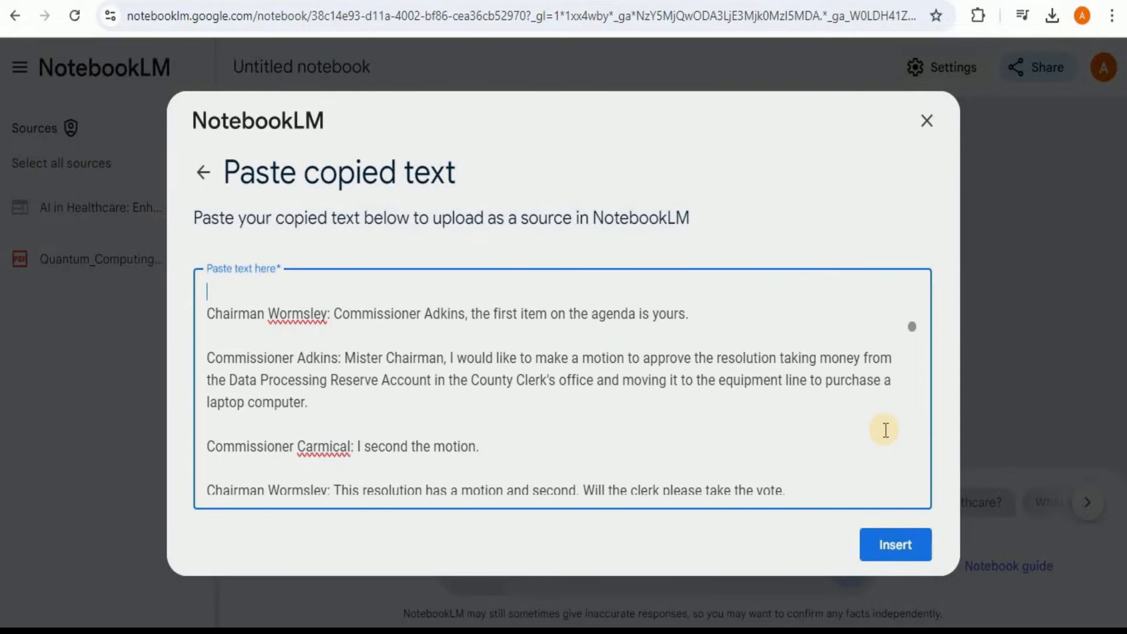
pyautogui.press('Up')
pyautogui.press('Up')
pyautogui.press('Up')
pyautogui.press('Up')
pyautogui.press('Up')
pyautogui.press('Up')
pyautogui.press('Up')
pyautogui.press('Up')
pyautogui.press('Up')
pyautogui.press('Up')
pyautogui.press('Up')
pyautogui.press('Up')
pyautogui.press('Up')
pyautogui.press('Up')
pyautogui.press('Up')
pyautogui.press('Up')
pyautogui.press('Up')
pyautogui.press('Up')
pyautogui.press('Up')
pyautogui.press('Up')
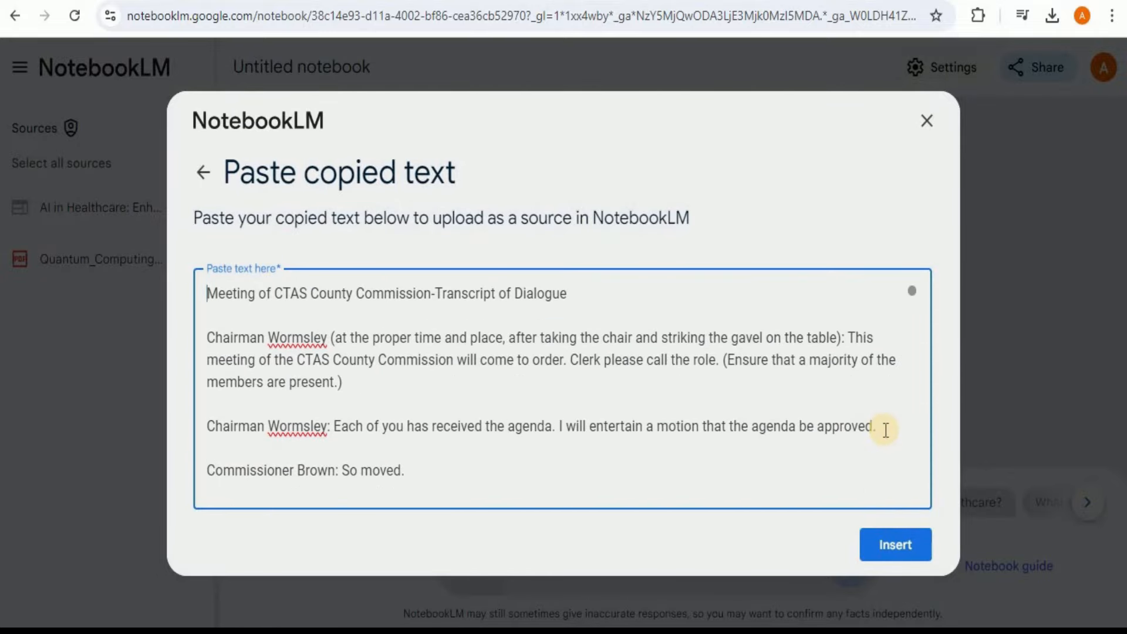
pyautogui.press('Down')
pyautogui.press('Down')
pyautogui.press('Down')
pyautogui.press('Down')
pyautogui.press('Down')
pyautogui.press('Down')
pyautogui.press('Down')
pyautogui.press('Down')
pyautogui.press('Down')
pyautogui.press('Down')
pyautogui.press('Down')
pyautogui.press('Down')
pyautogui.press('Down')
pyautogui.press('Down')
pyautogui.press('Down')
pyautogui.press('Down')
pyautogui.press('Down')
pyautogui.press('Down')
pyautogui.press('Down')
pyautogui.press('Down')
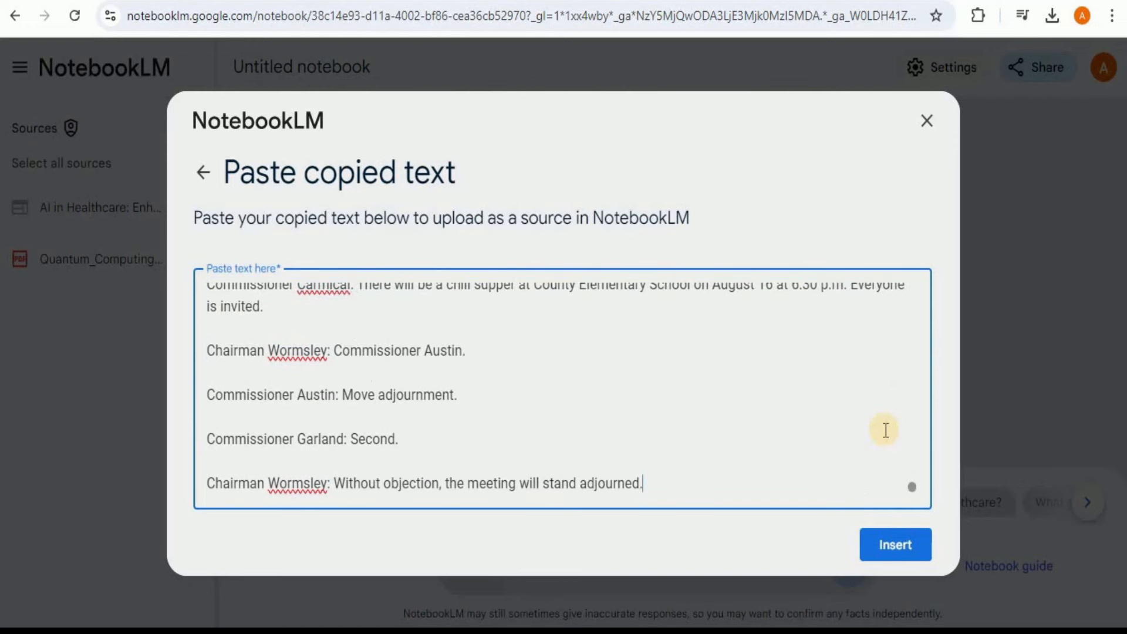
pyautogui.click(895, 544)
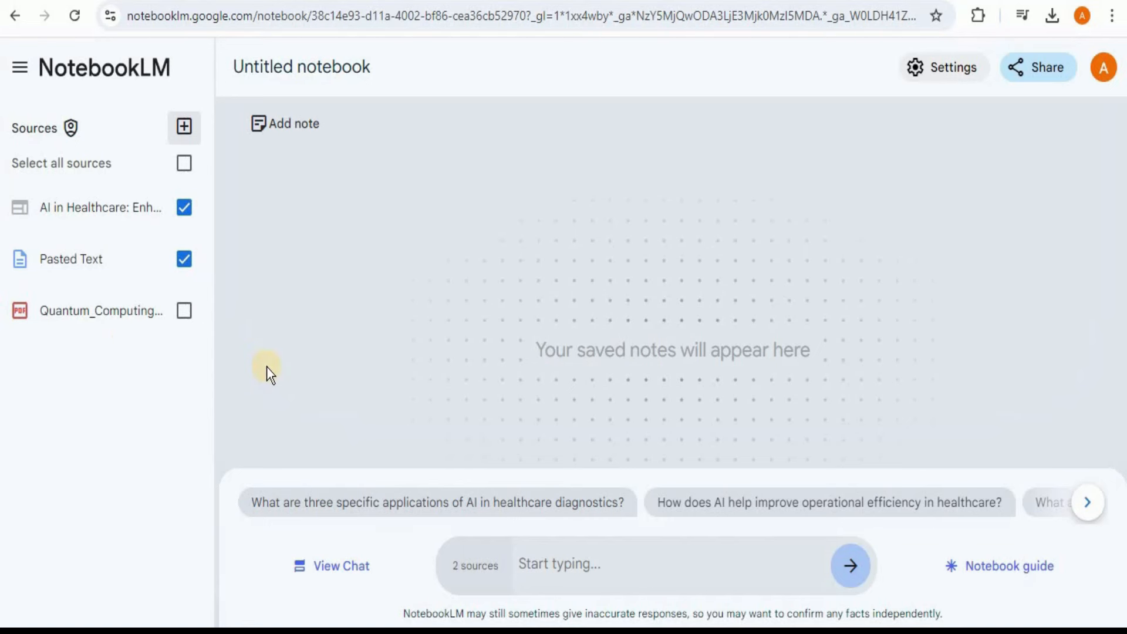
# Exclude the AI in Healthcare source and ask the chat to summarize the meeting transcript's main discussion points and list action items for each team member.
pyautogui.click(184, 209)
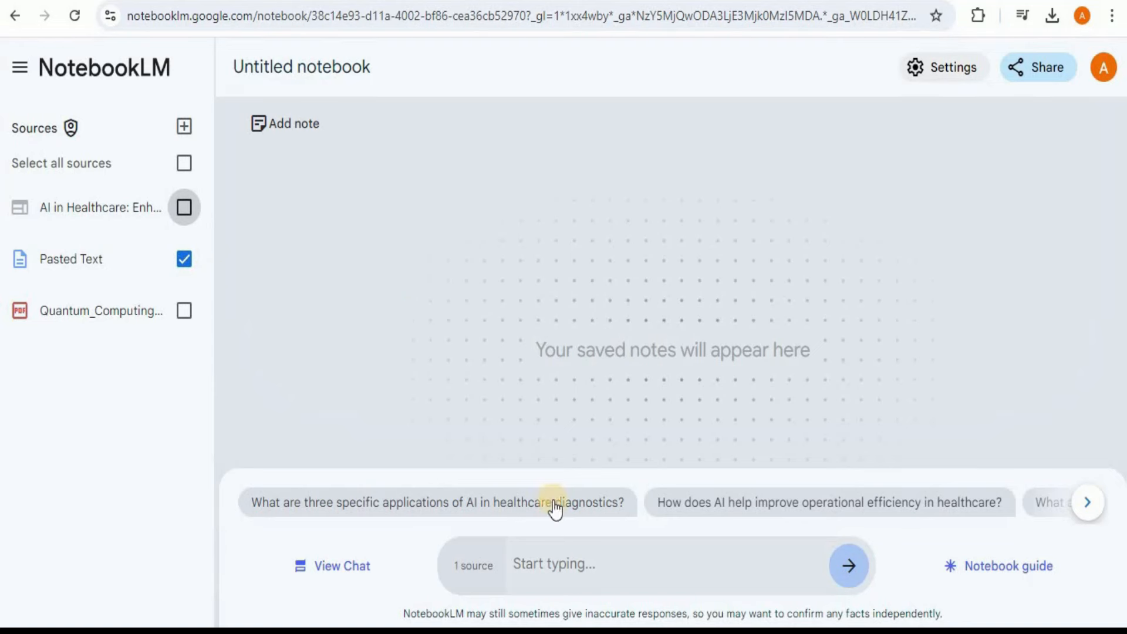
pyautogui.click(584, 565)
pyautogui.write('Summarize this meeting transcript by highlighting the main discussion points and listing the action items for each team member.')
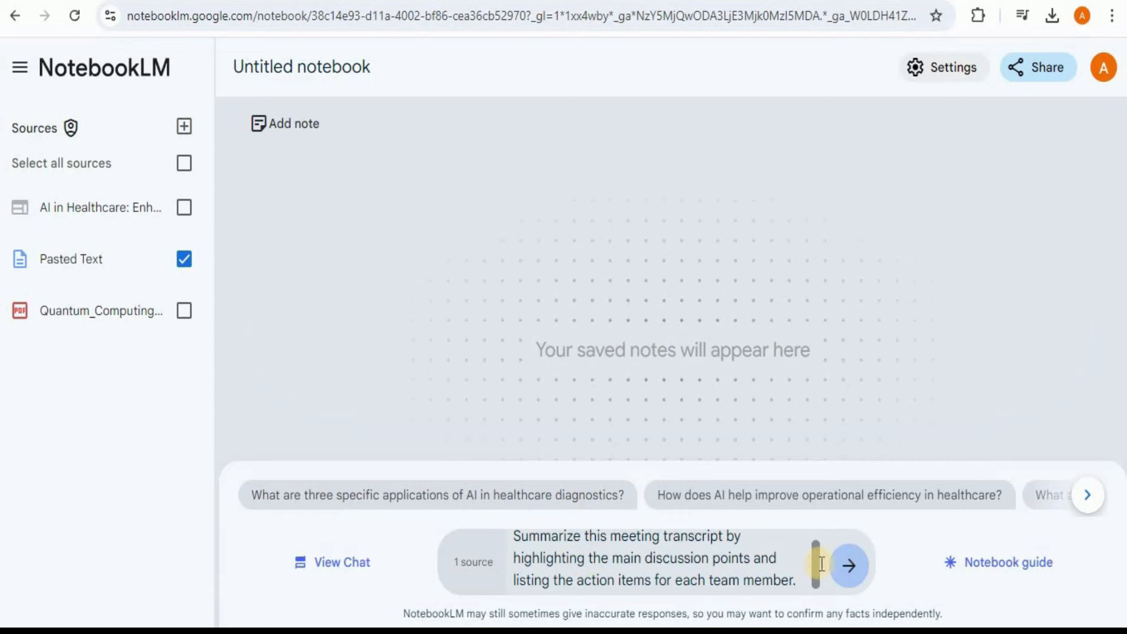
pyautogui.click(851, 571)
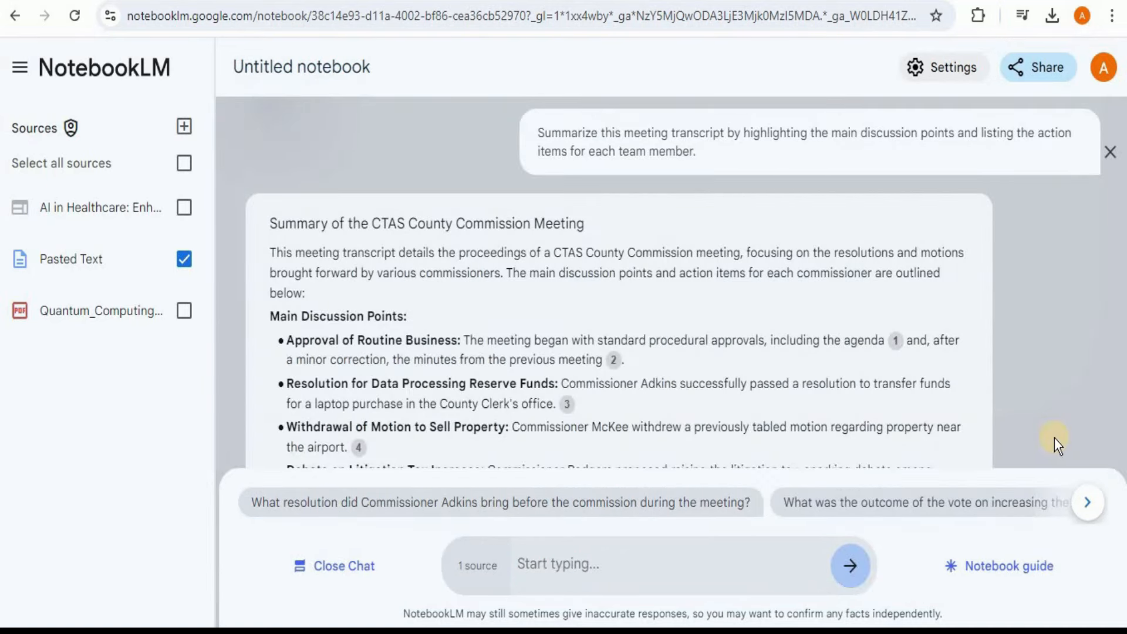
# Examine the generated CTAS County Commission meeting summary, from the main discussion points through the action items for each commissioner.
pyautogui.scroll(-2, 1054, 437)
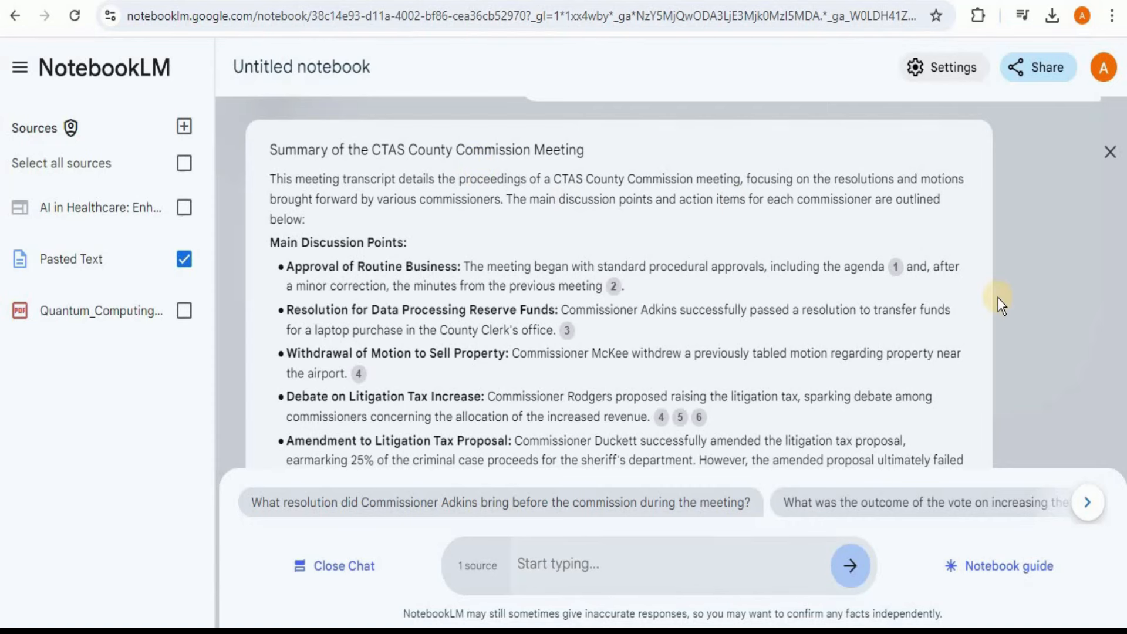
pyautogui.scroll(-2, 998, 298)
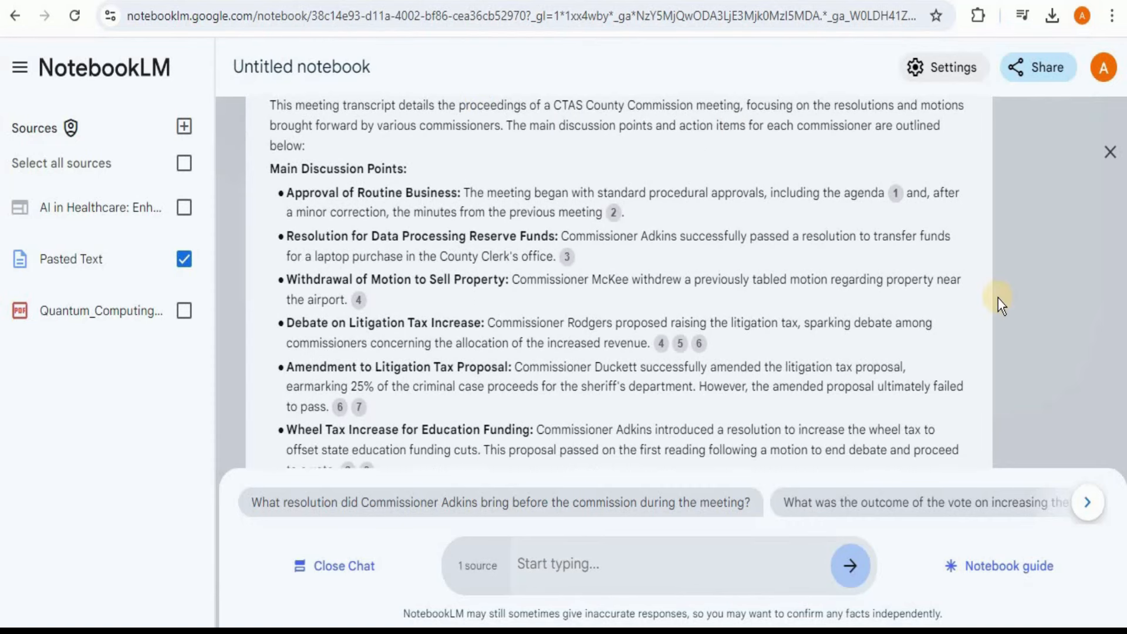
pyautogui.scroll(-1, 998, 302)
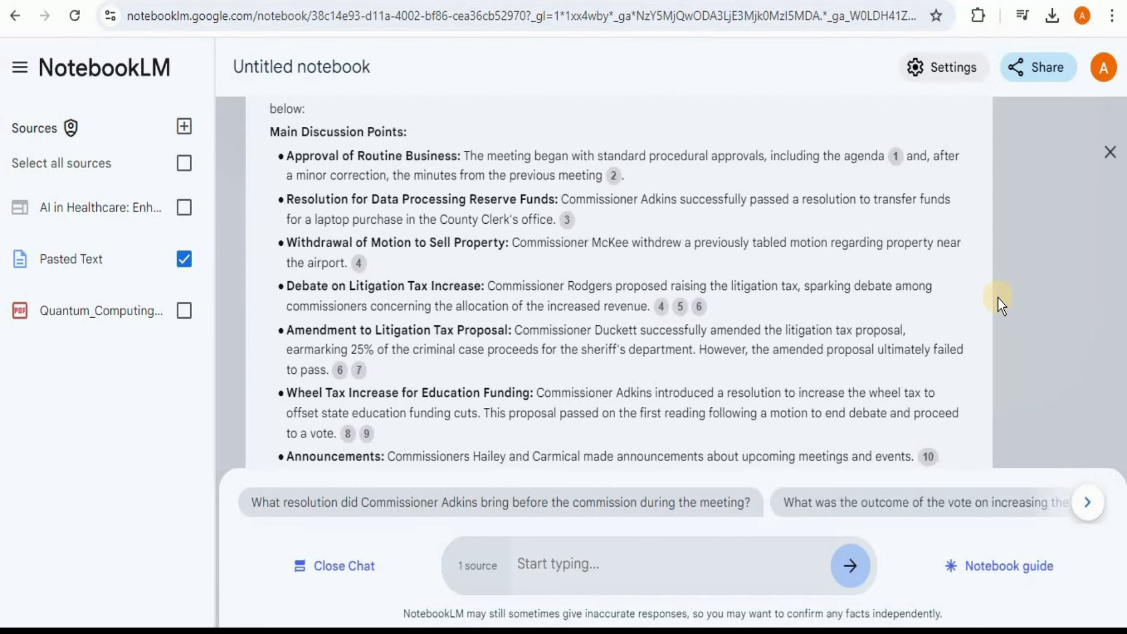
pyautogui.scroll(-2, 998, 298)
pyautogui.scroll(-3, 997, 298)
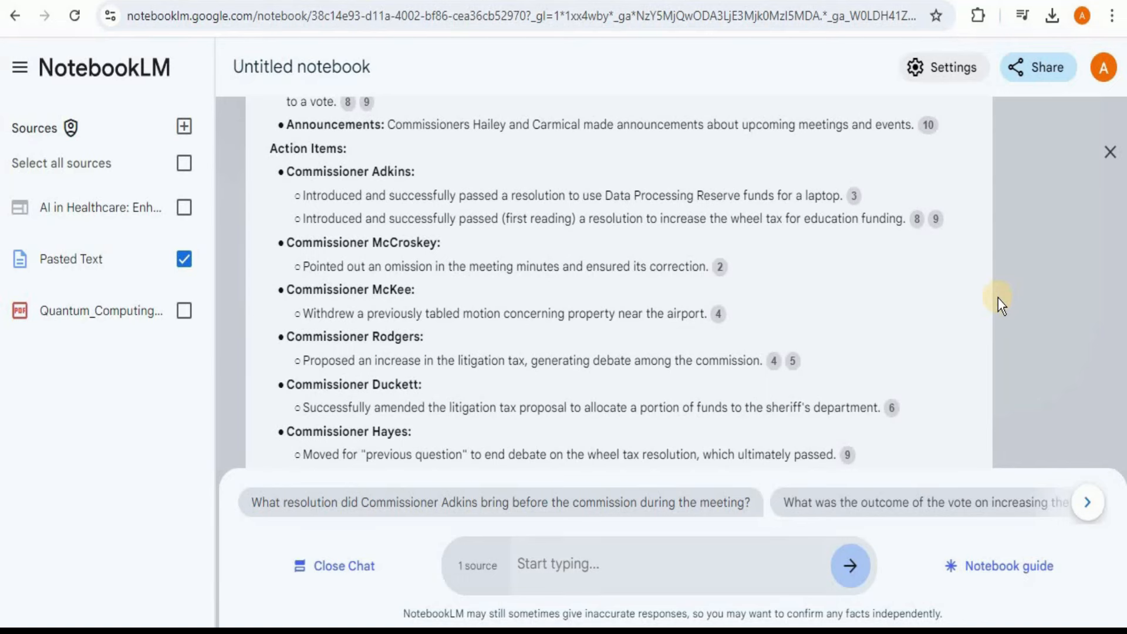
pyautogui.scroll(-1, 998, 298)
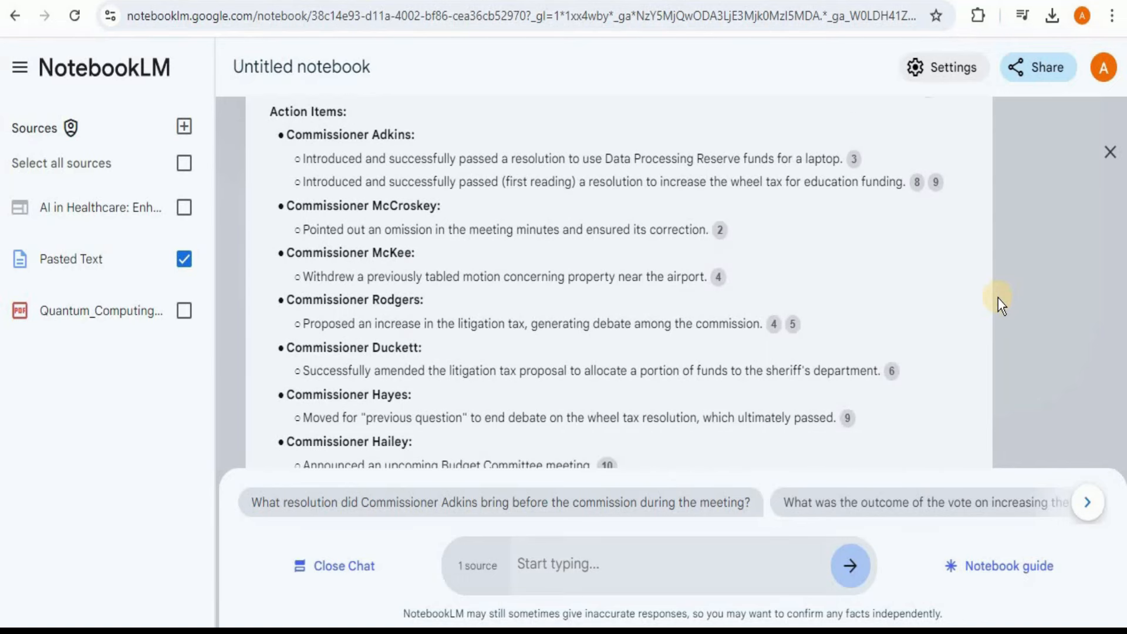
pyautogui.scroll(-4, 997, 298)
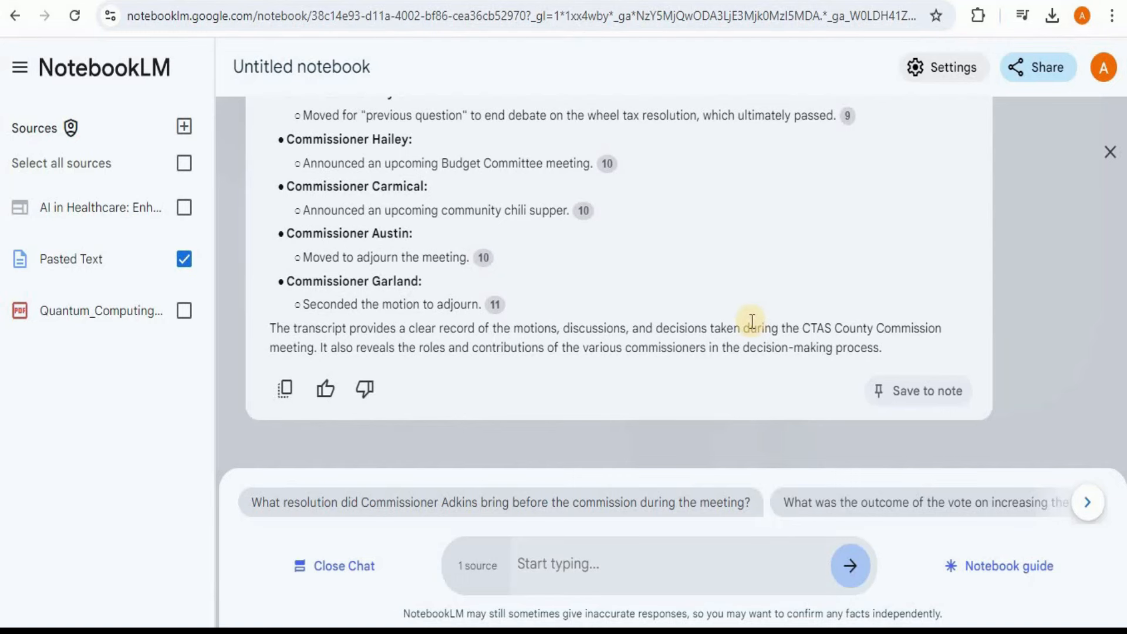
pyautogui.scroll(5, 751, 321)
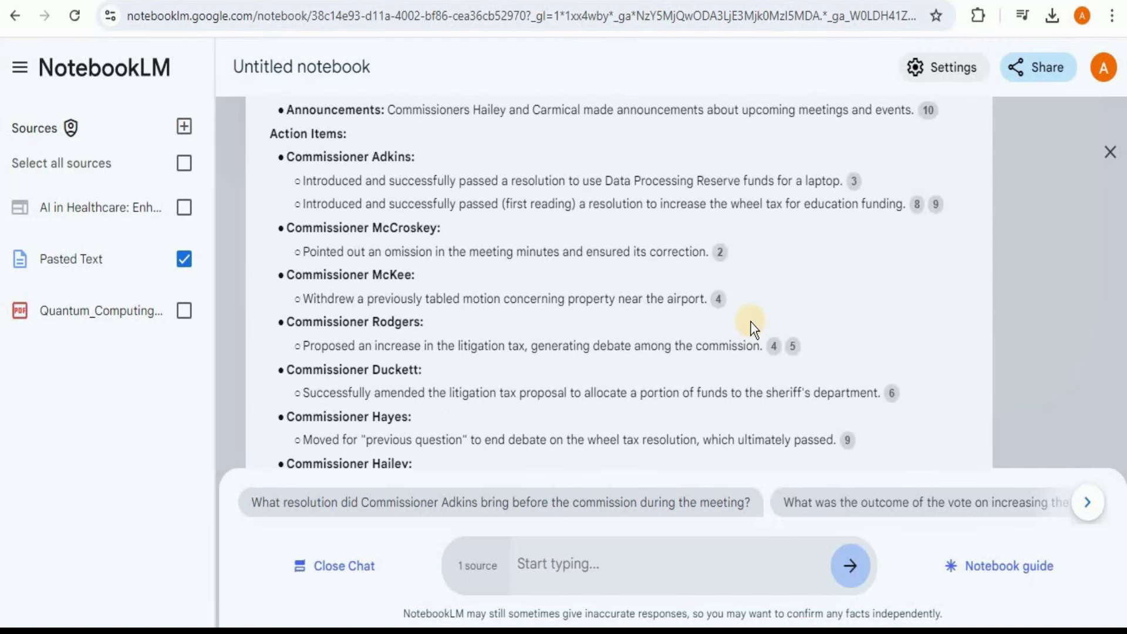
pyautogui.scroll(8, 753, 328)
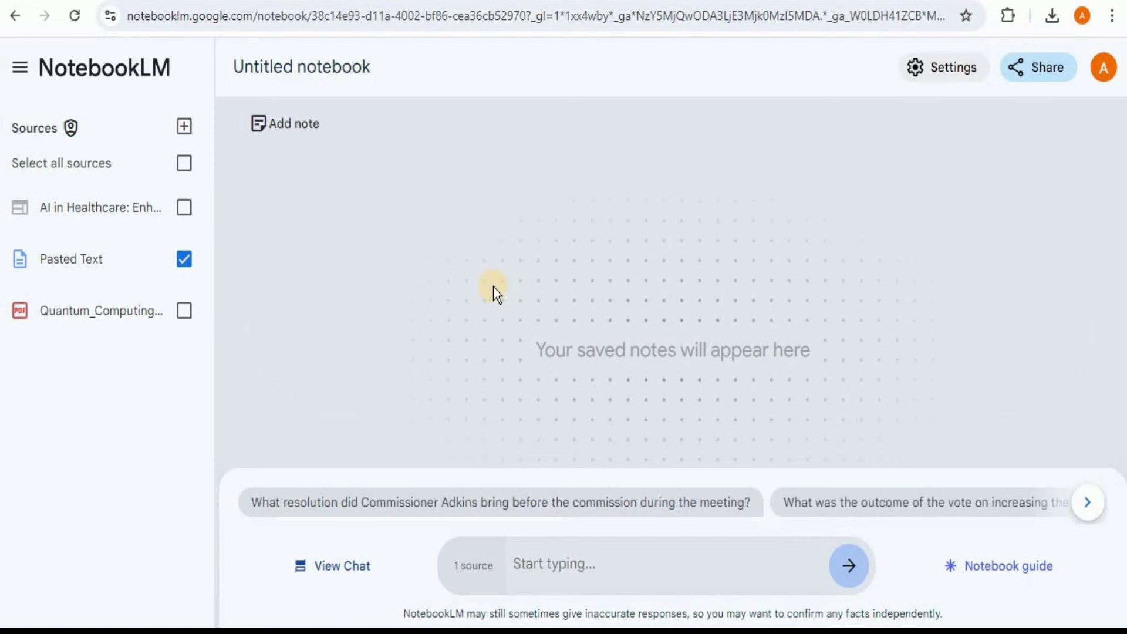
# Deselect the Pasted Text source, look over the Fundamentals of Cybersecurity article on the KnowledgeHut site, and copy its web address.
pyautogui.click(184, 259)
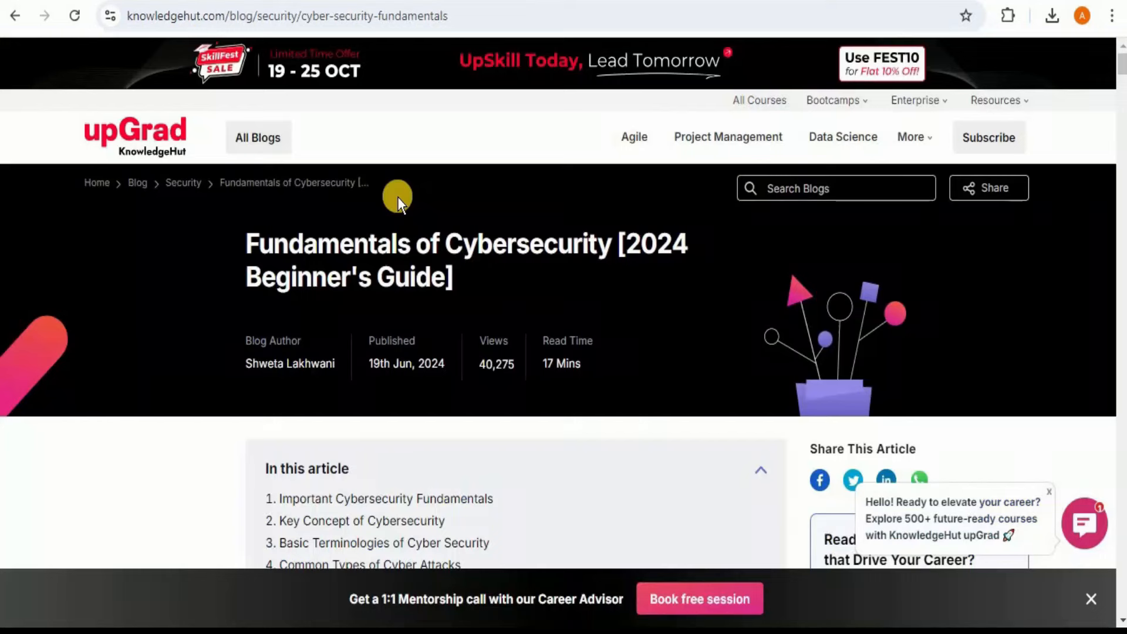
pyautogui.scroll(-9, 397, 196)
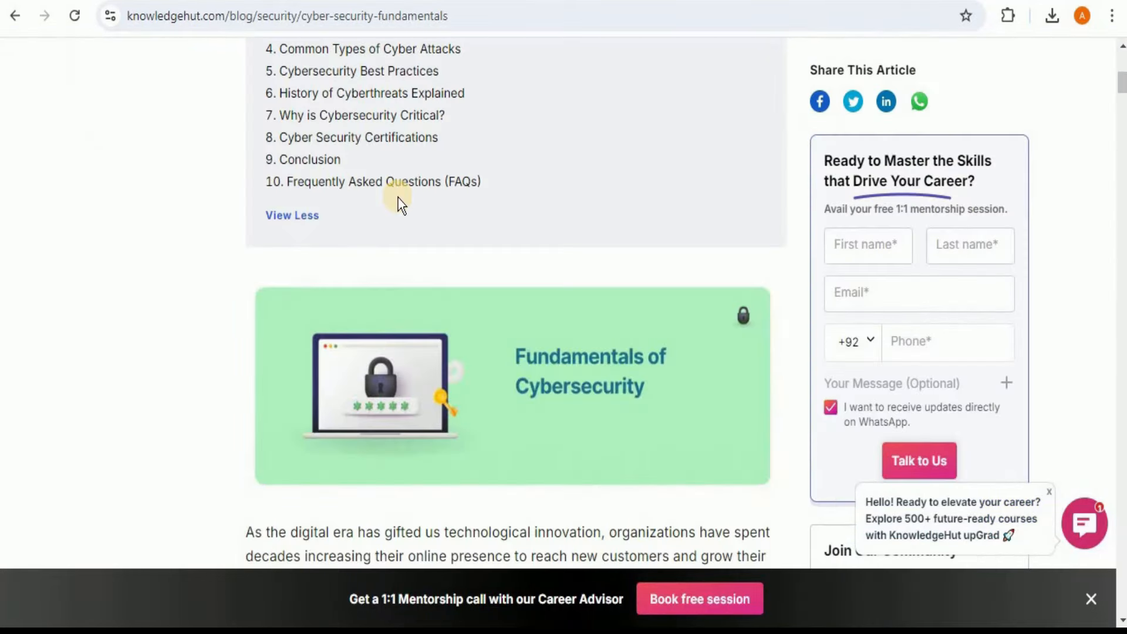
pyautogui.scroll(9, 396, 196)
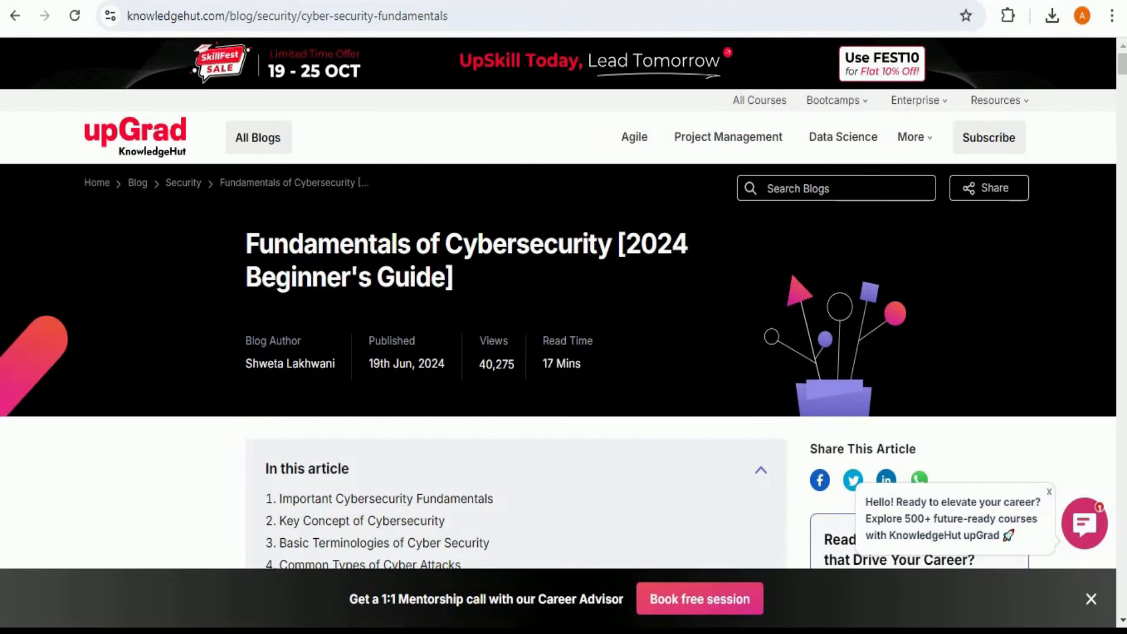
pyautogui.click(534, 21)
pyautogui.hotkey('ctrl', 'c')
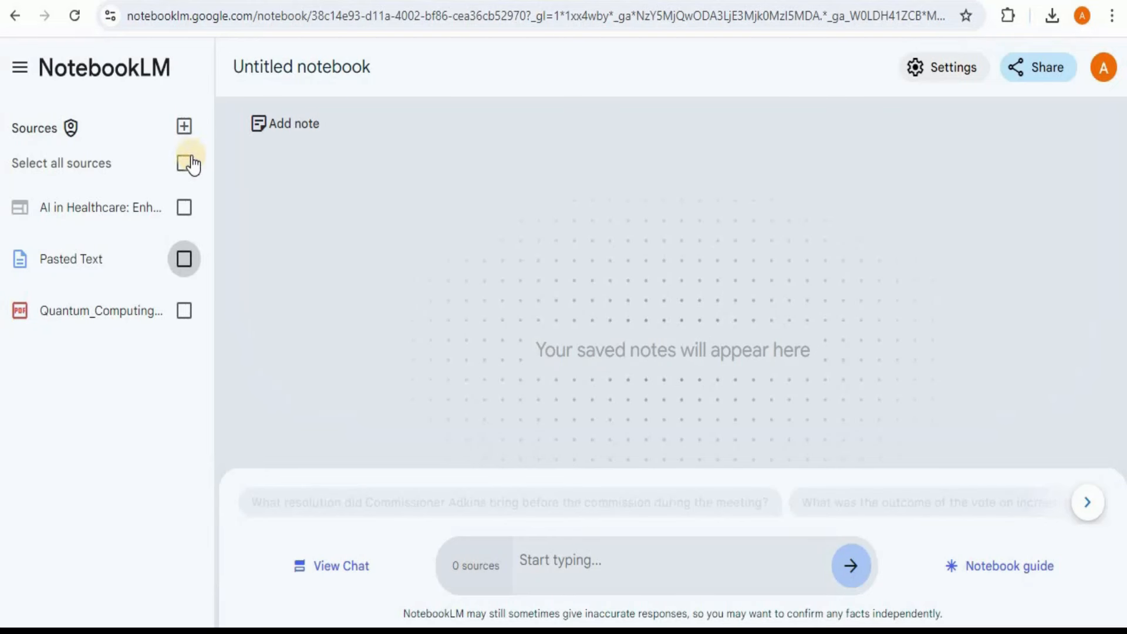
# Add the copied Fundamentals of Cybersecurity article address to the notebook as a website source.
pyautogui.click(188, 129)
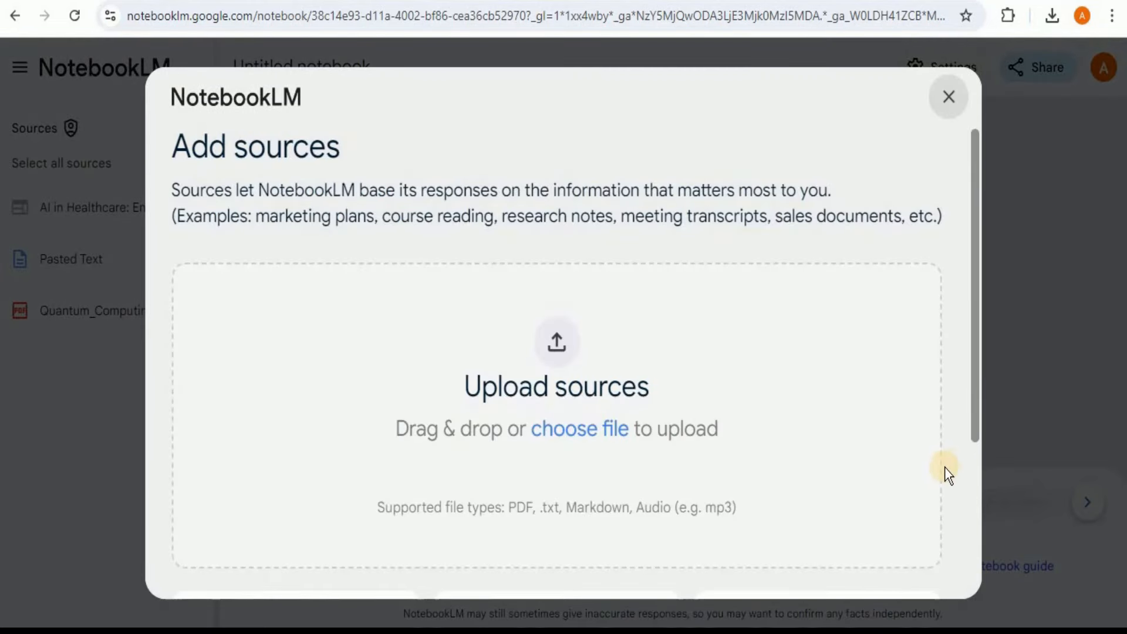
pyautogui.moveTo(974, 417); pyautogui.dragTo(972, 590)
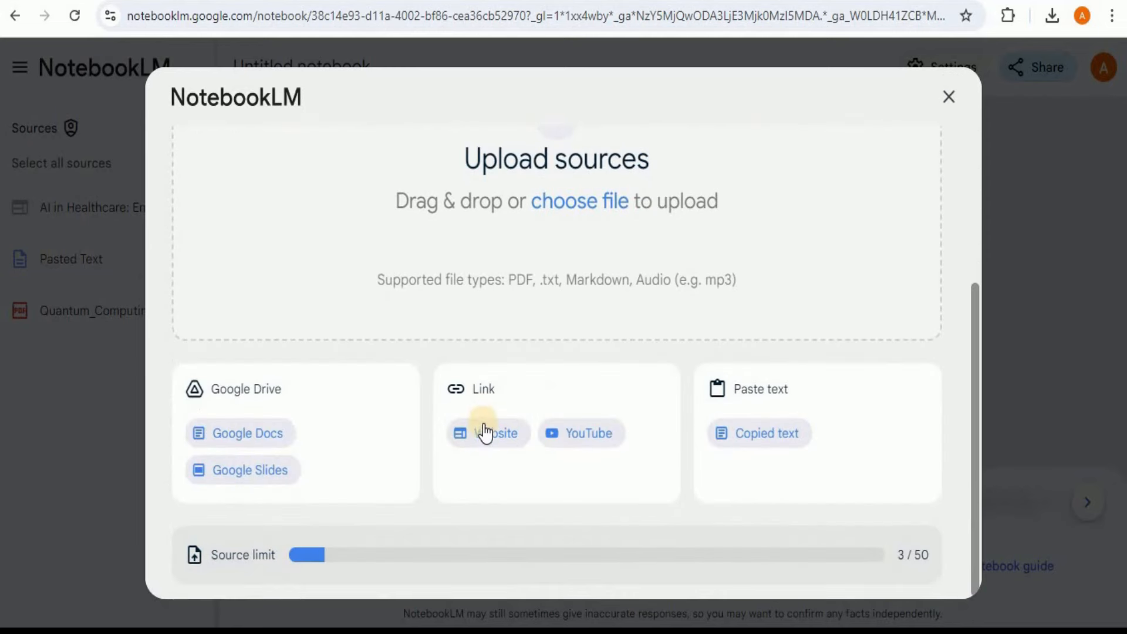
pyautogui.click(484, 437)
pyautogui.click(365, 274)
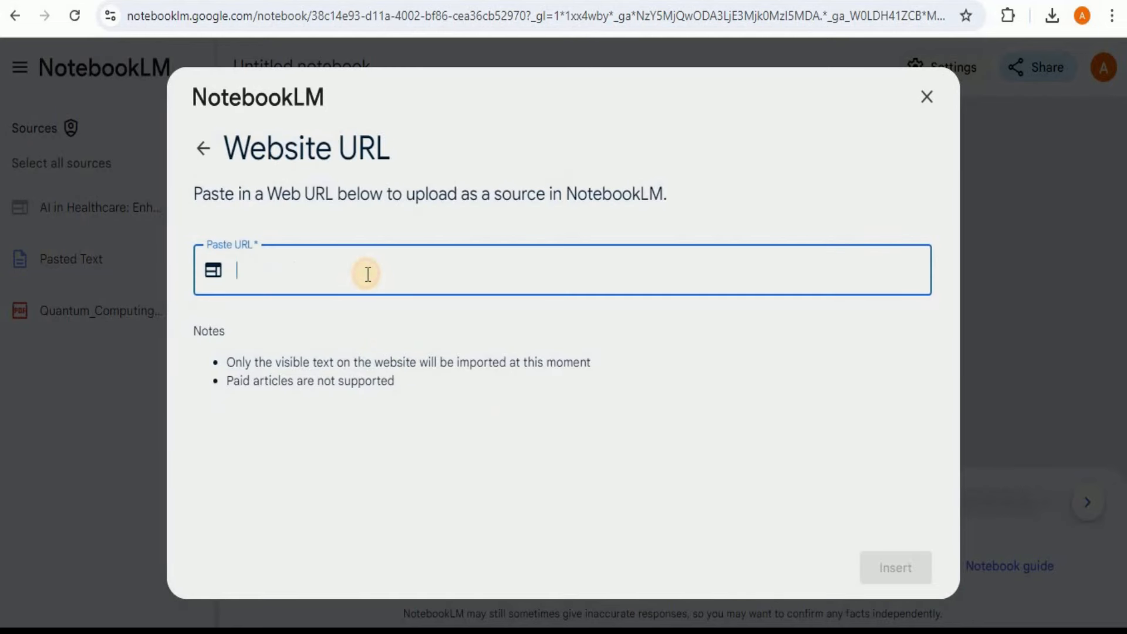
pyautogui.hotkey('ctrl', 'v')
pyautogui.click(880, 567)
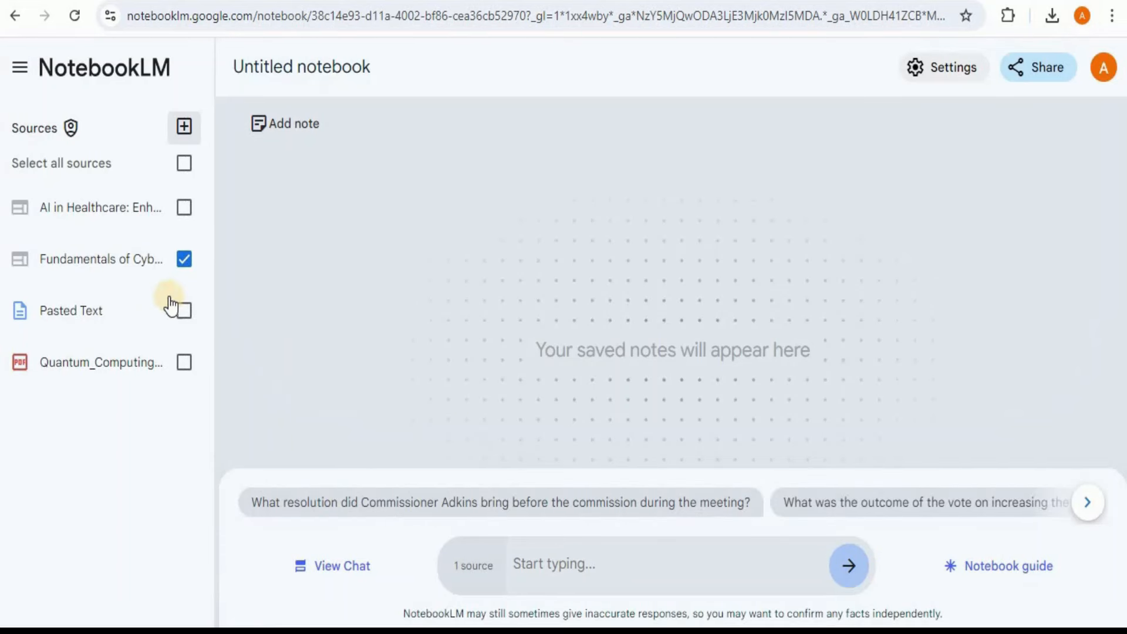
# Ask the chat for a curriculum outline for a 6-week training program on Cybersecurity Fundamentals based on these notes, and review its weekly topics.
pyautogui.click(549, 567)
pyautogui.write('Create a curriculum outline for a 6-week training program on Cybersecurity Fundamentals based on these notes.')
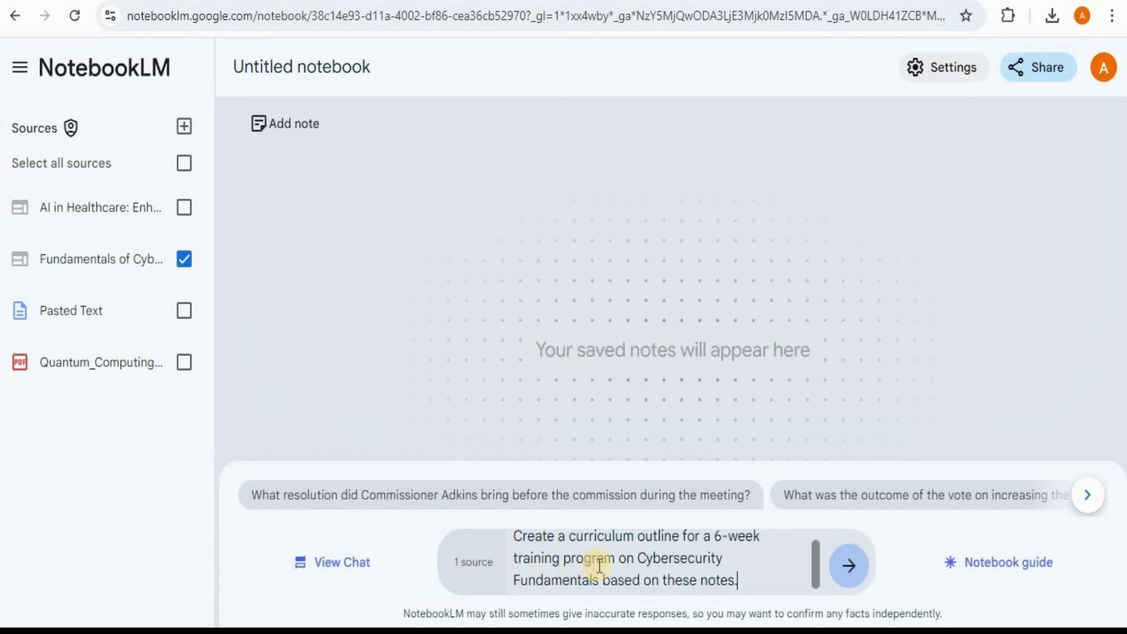
pyautogui.click(850, 566)
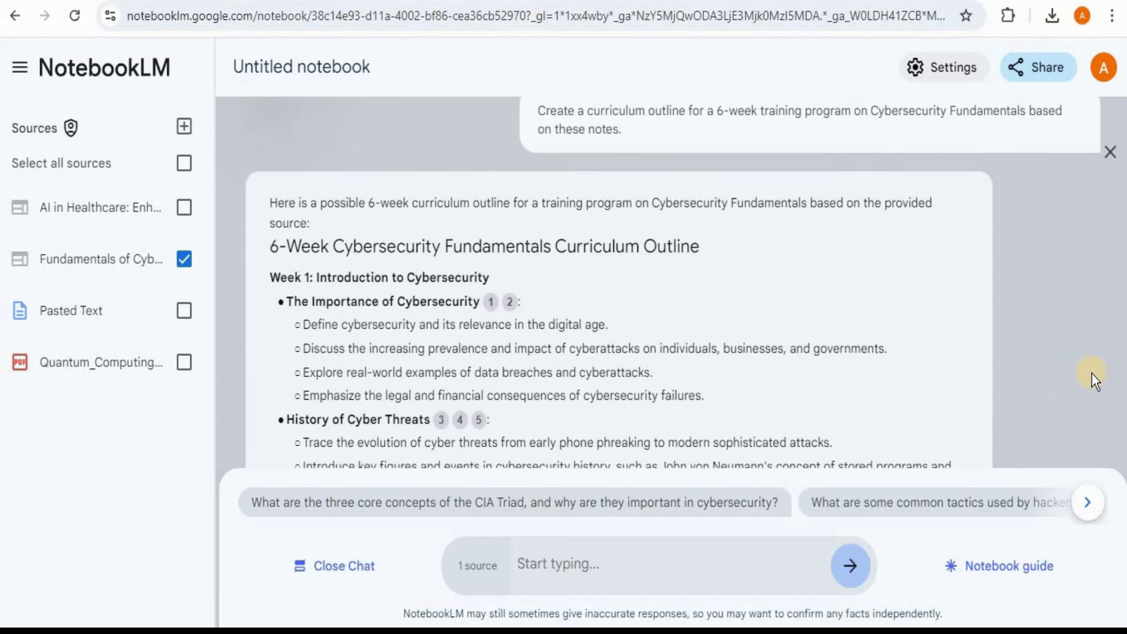
pyautogui.scroll(-1, 1091, 372)
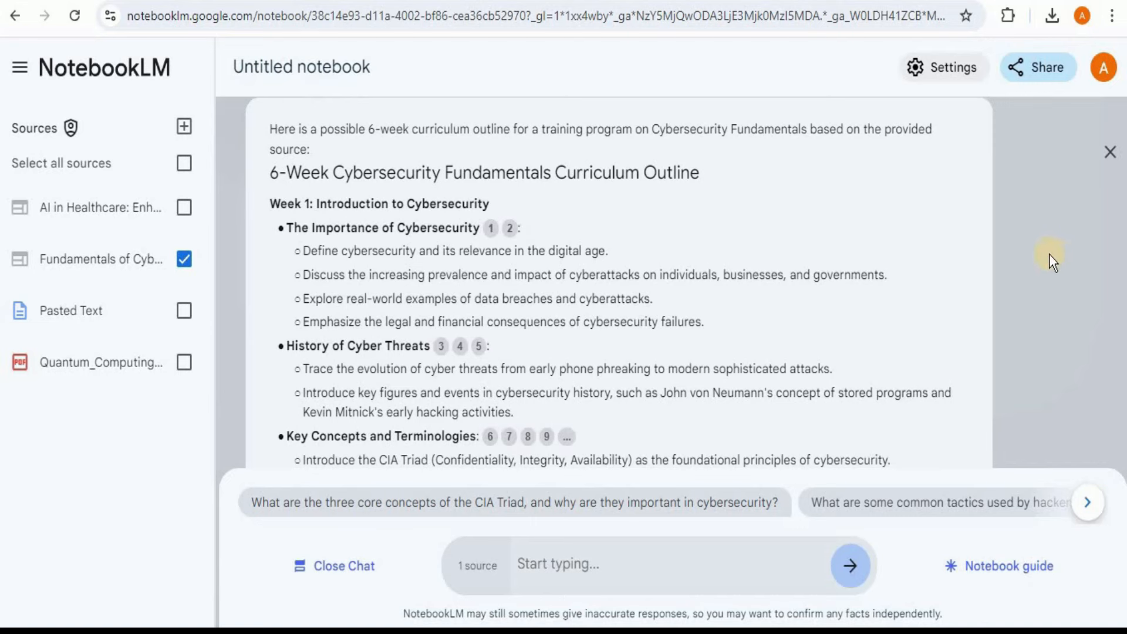
pyautogui.scroll(-9, 1048, 252)
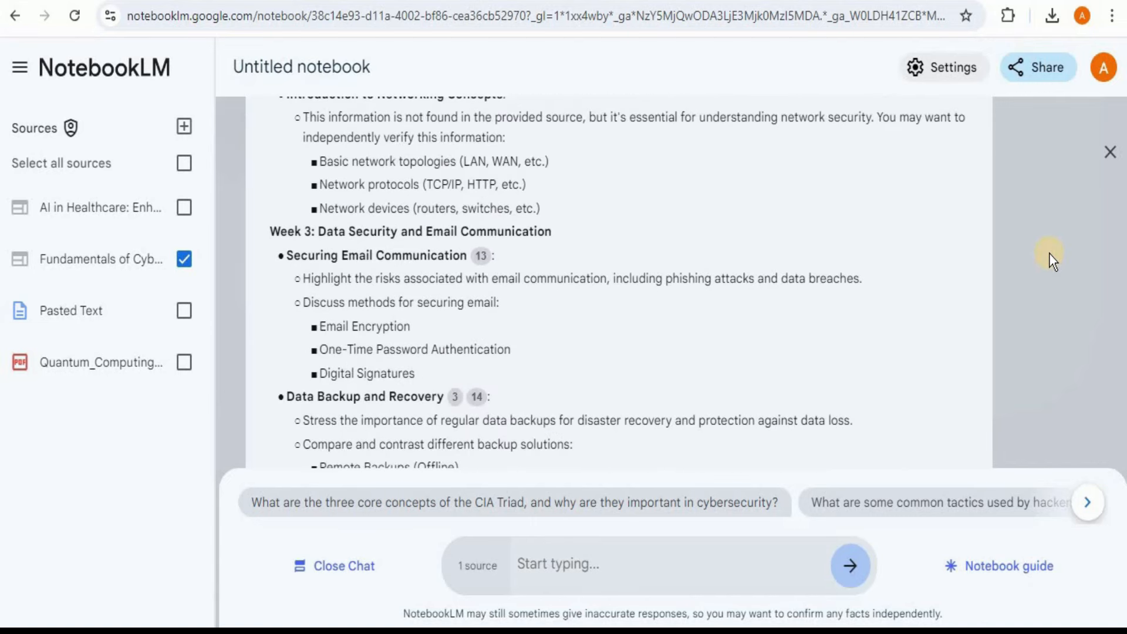
pyautogui.scroll(-5, 1049, 252)
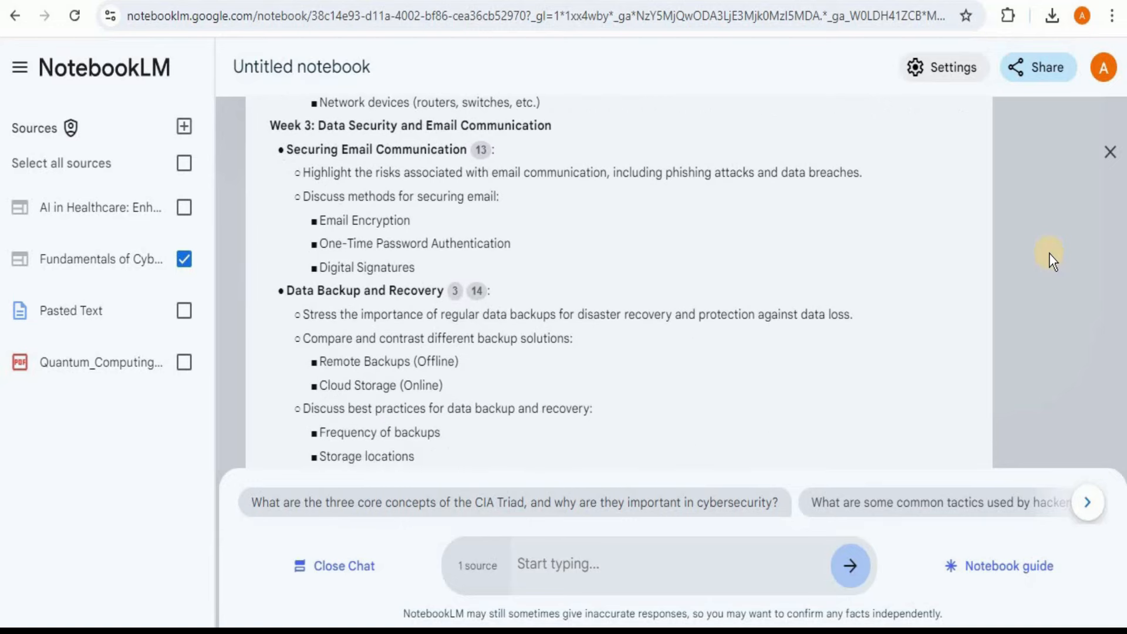
pyautogui.scroll(-4, 1049, 253)
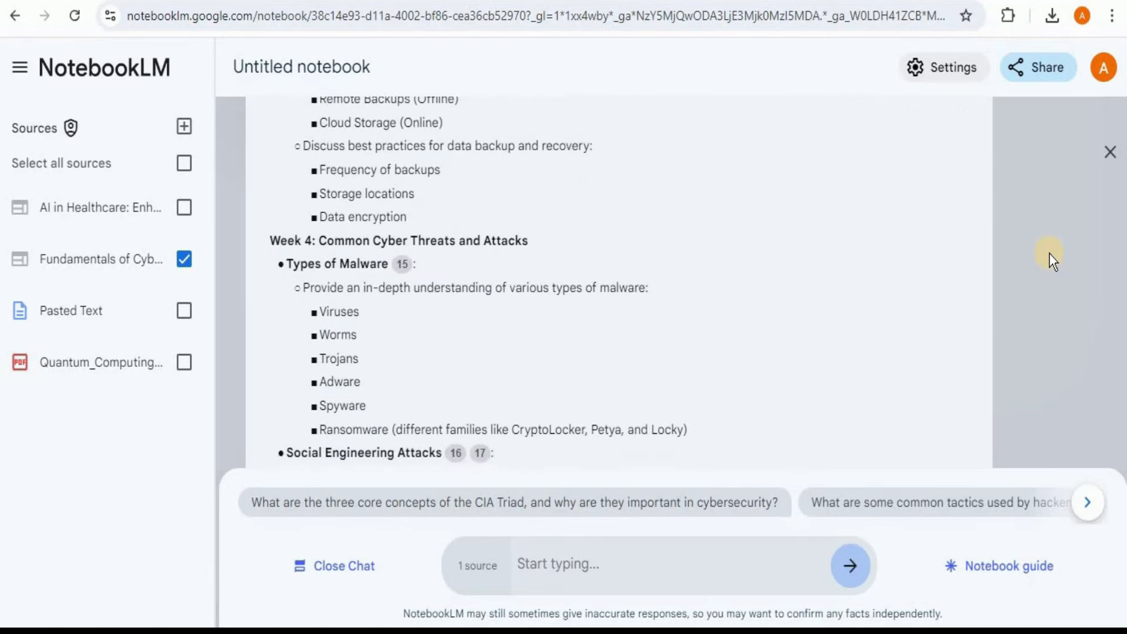
pyautogui.scroll(-5, 1048, 252)
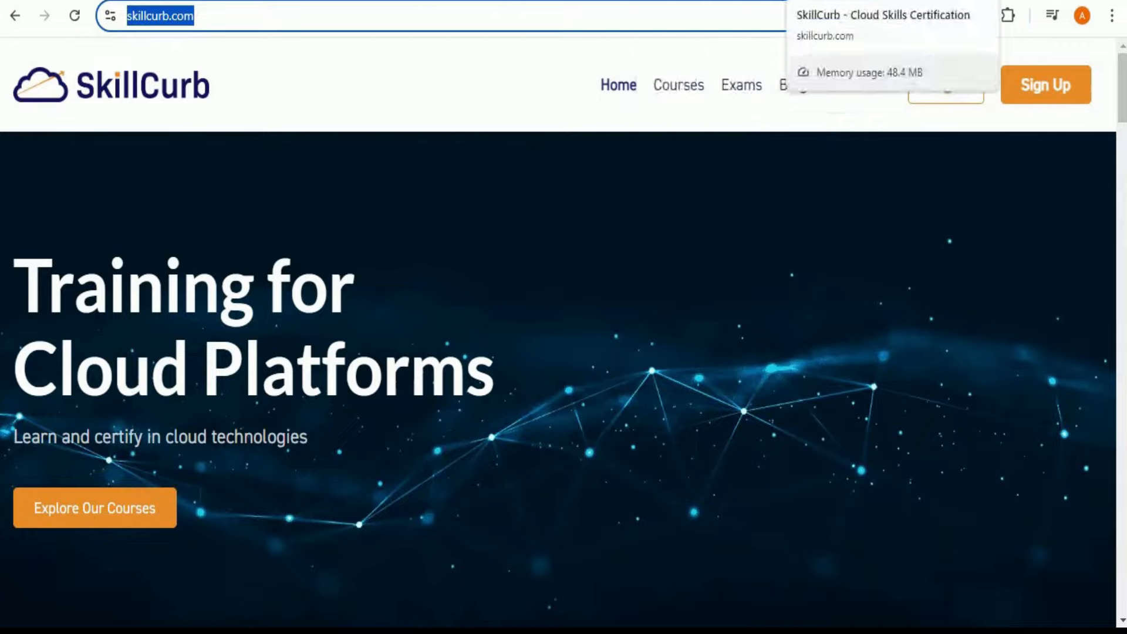
# Return from the SkillCurb site to the notebook and add skillcurb.com as a website source.
pyautogui.click(704, 1)
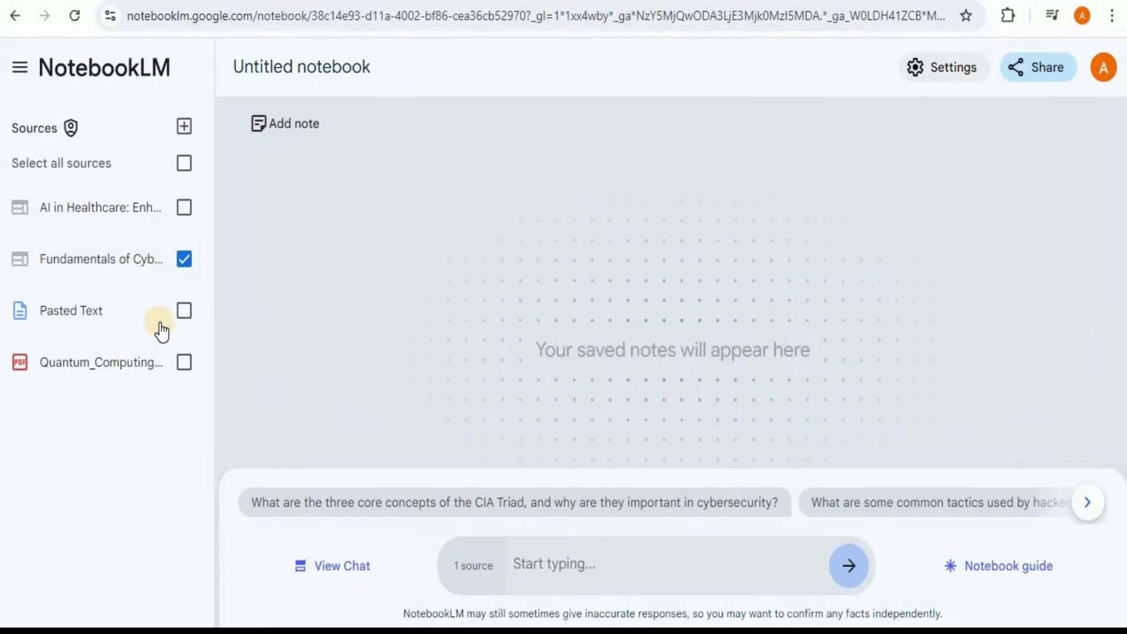
pyautogui.click(184, 126)
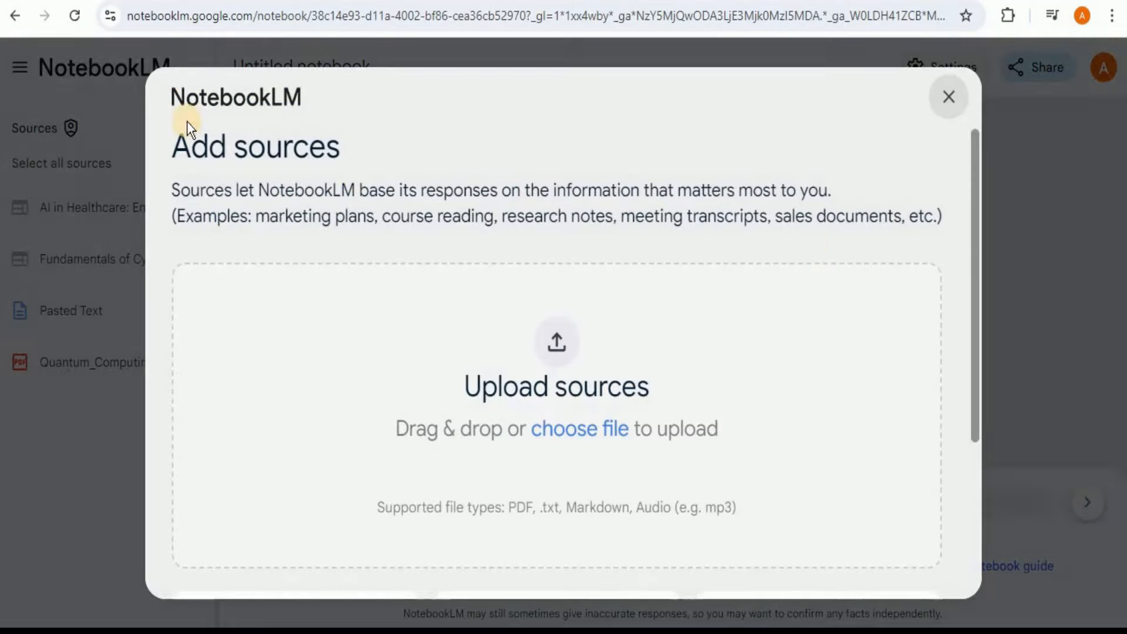
pyautogui.scroll(-4, 943, 536)
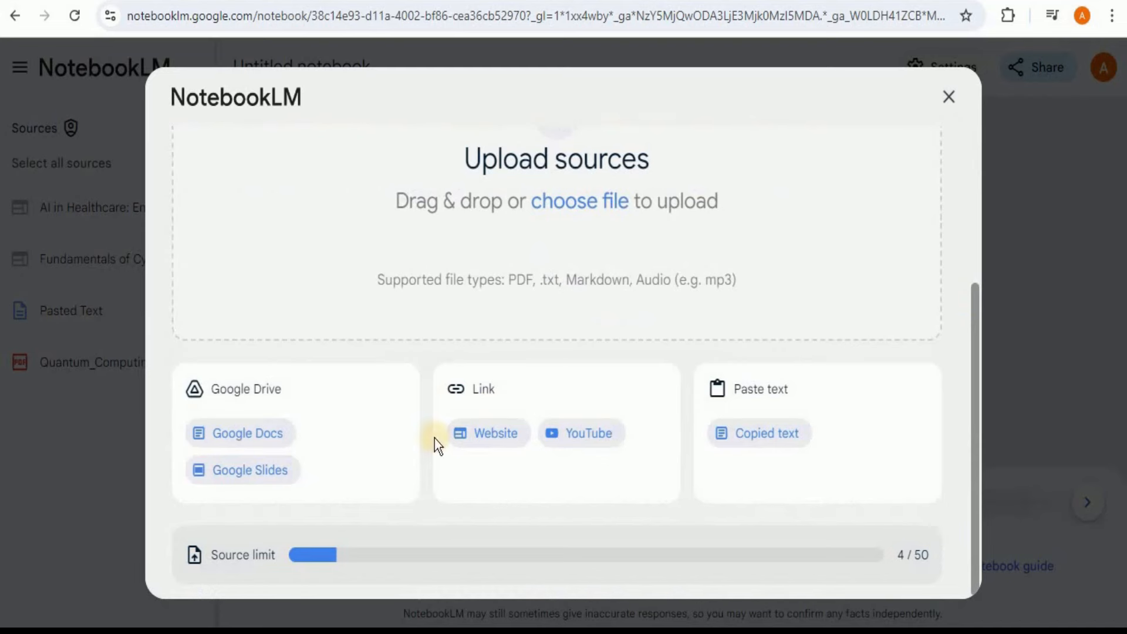
pyautogui.click(477, 439)
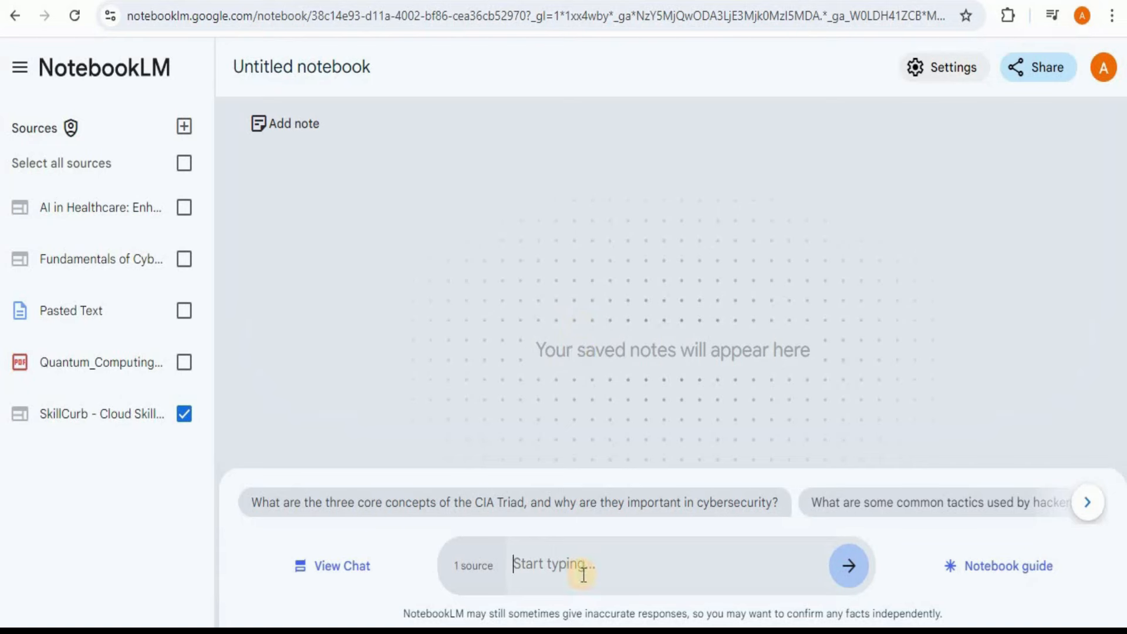
# Ask the chat to create a set of FAQs covering all the content on the provided website, and read the first answers.
pyautogui.hotkey('ctrl', 'v')
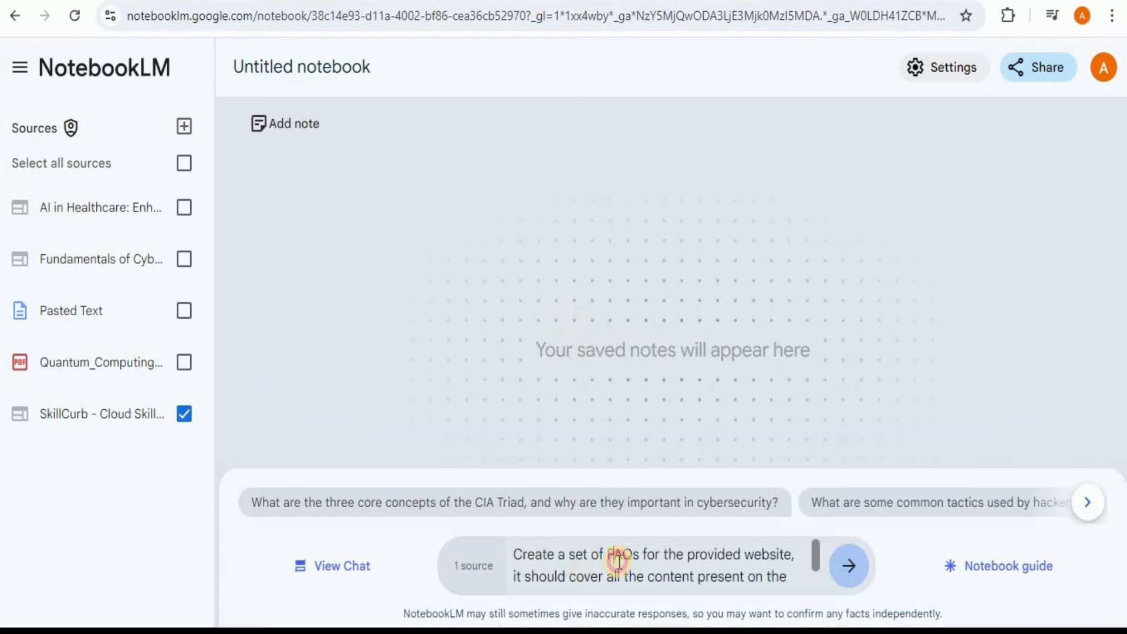
pyautogui.scroll(-1, 619, 563)
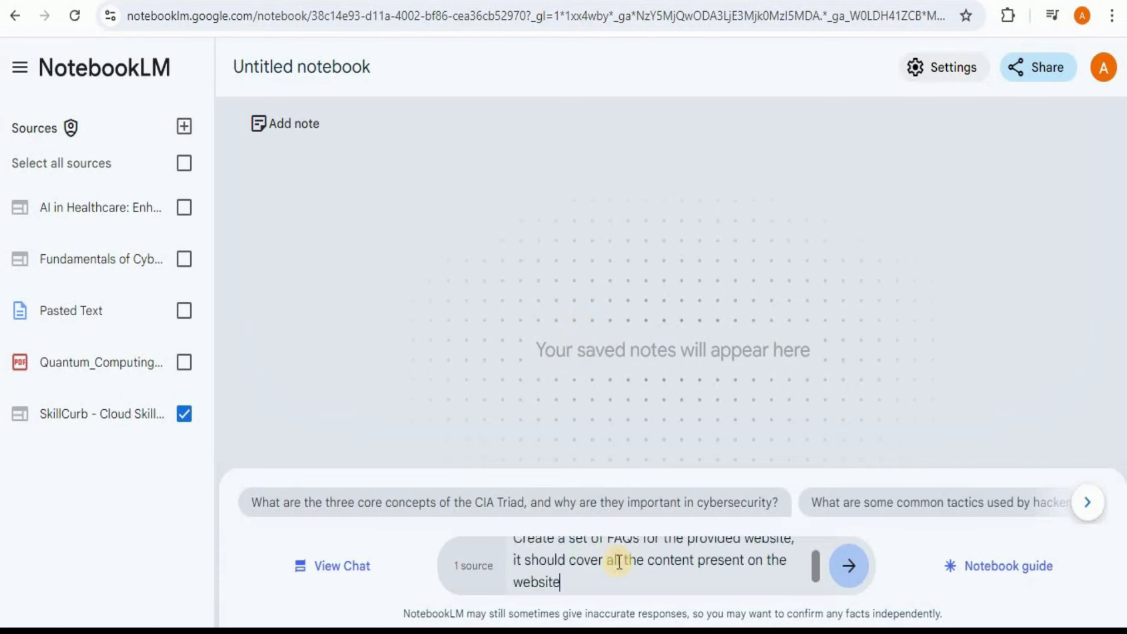
pyautogui.click(851, 565)
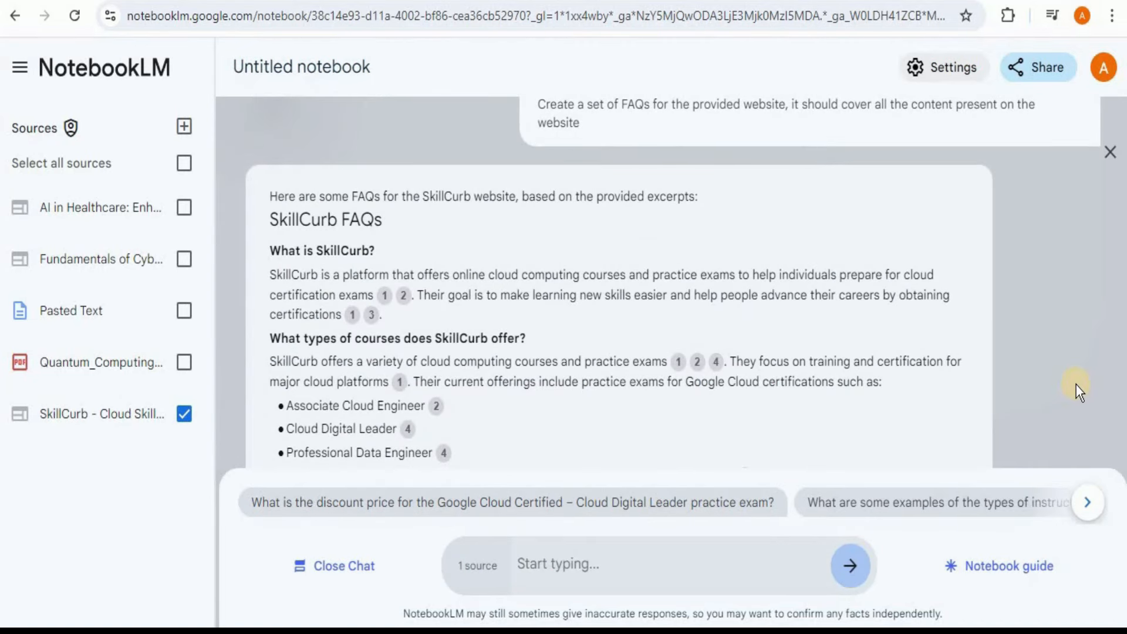
pyautogui.scroll(-1, 1075, 385)
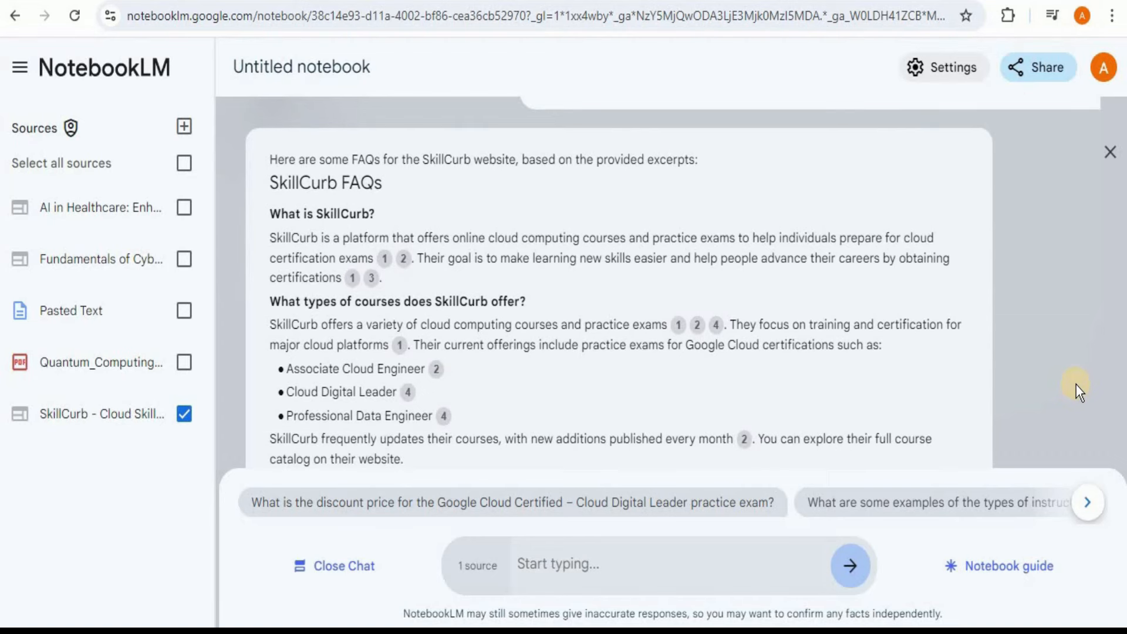
pyautogui.scroll(-1, 1076, 385)
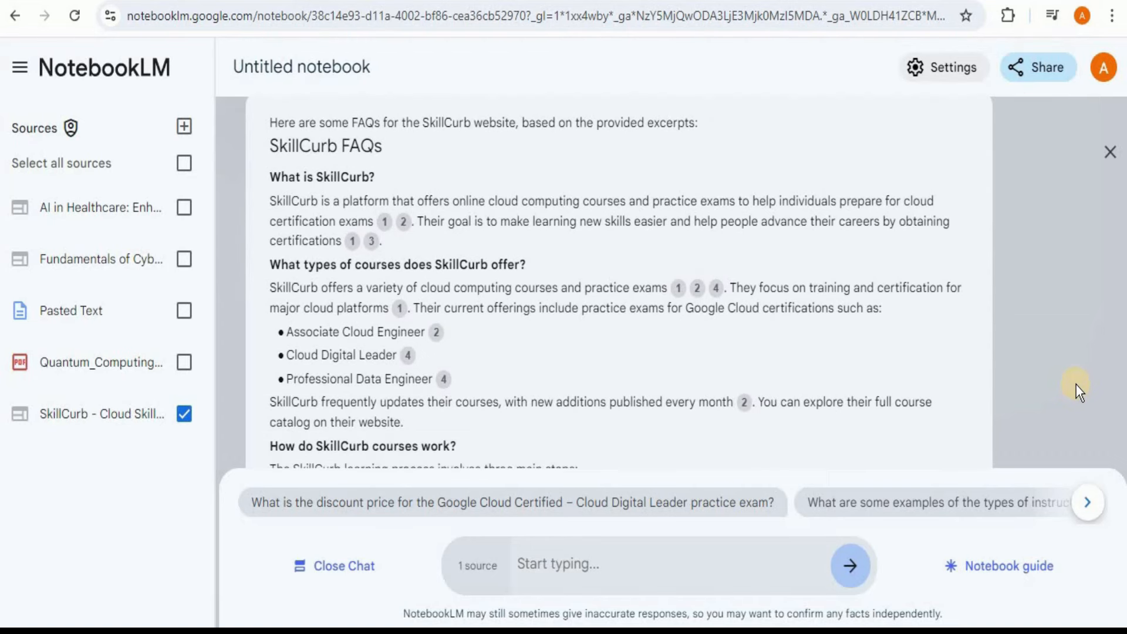
# Read the remaining SkillCurb FAQ answers on courses, instructors, practice exams and contact, and close the chat.
pyautogui.scroll(-1, 1075, 385)
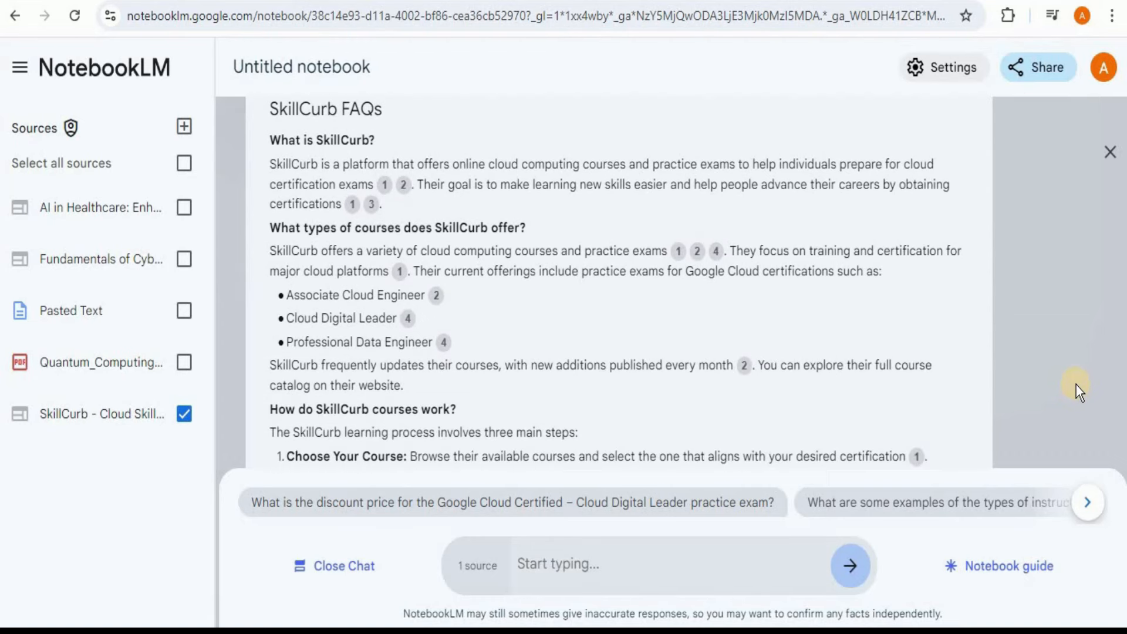
pyautogui.scroll(-3, 1076, 385)
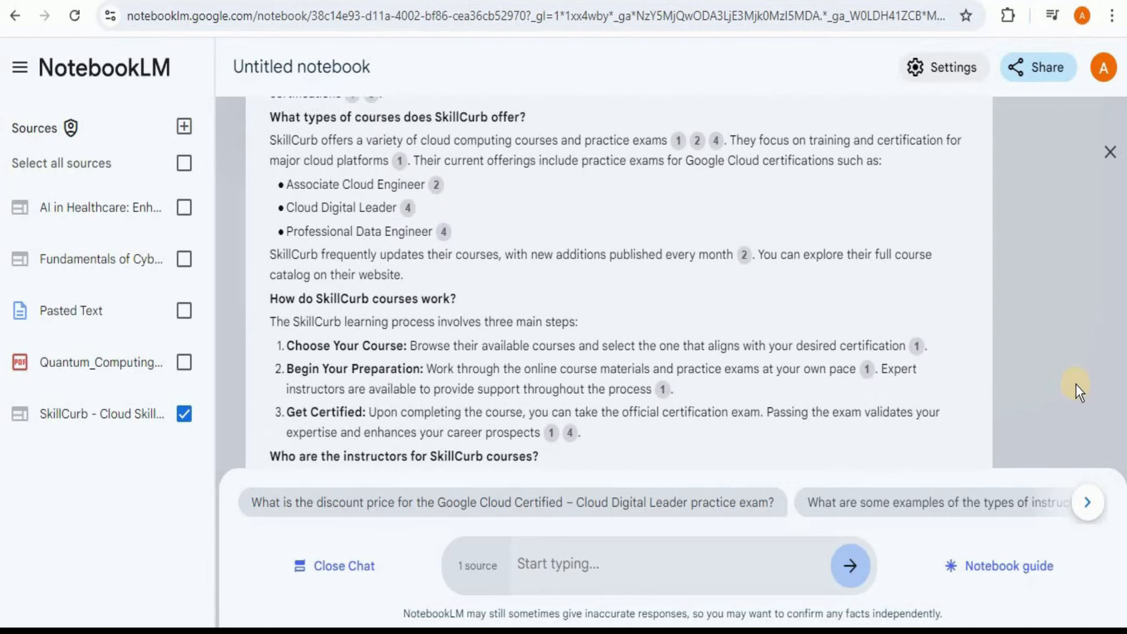
pyautogui.scroll(-5, 1076, 385)
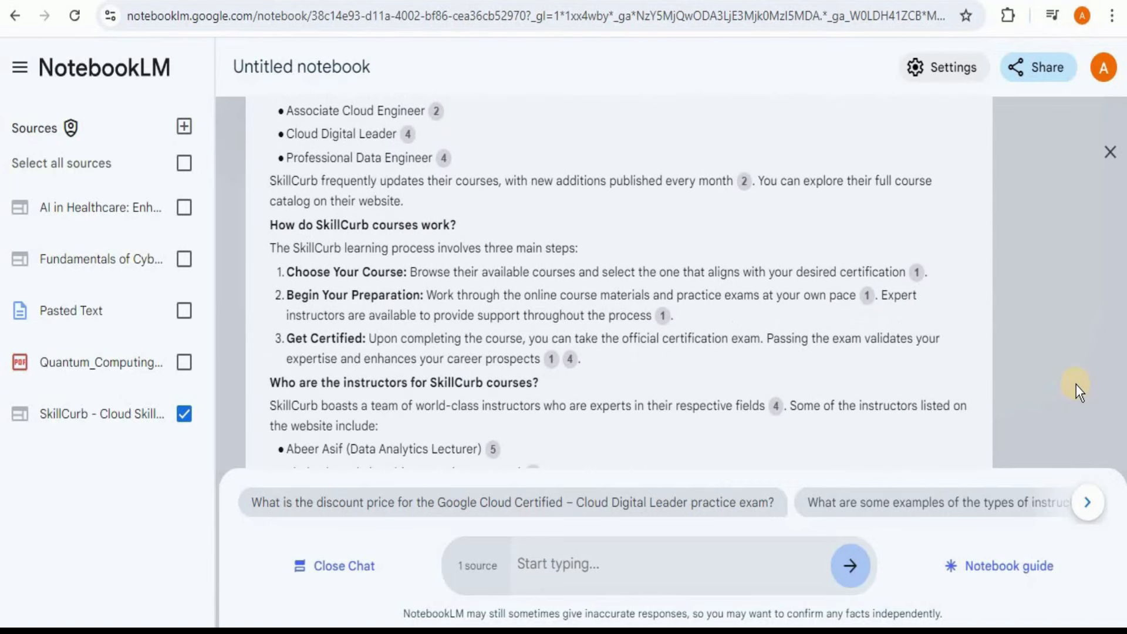
pyautogui.scroll(-10, 1076, 385)
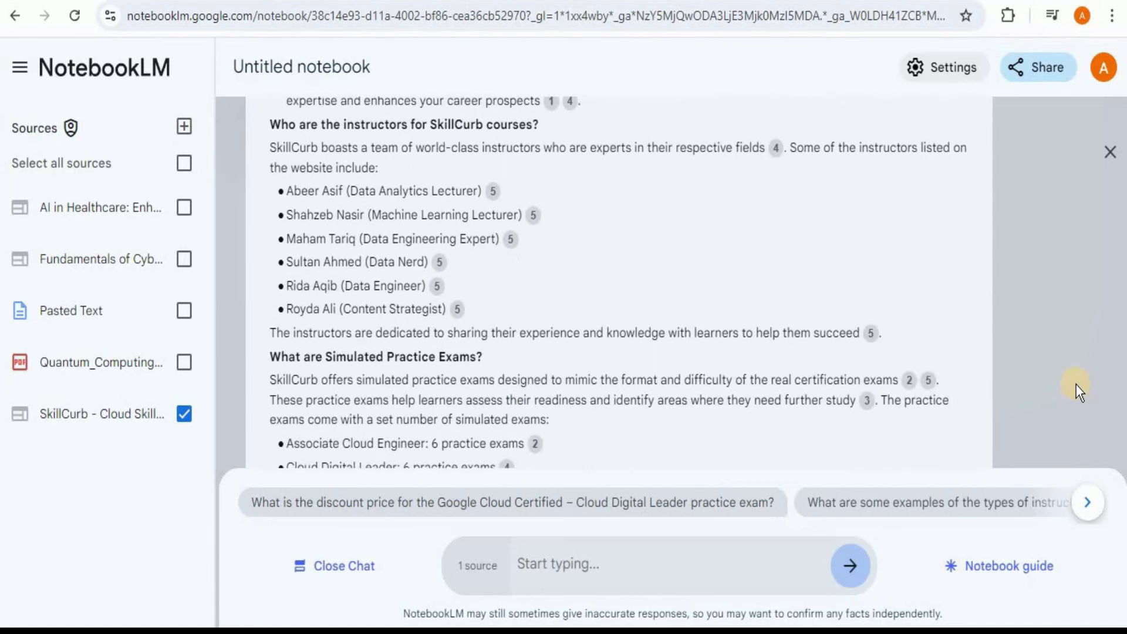
pyautogui.scroll(-1, 1076, 385)
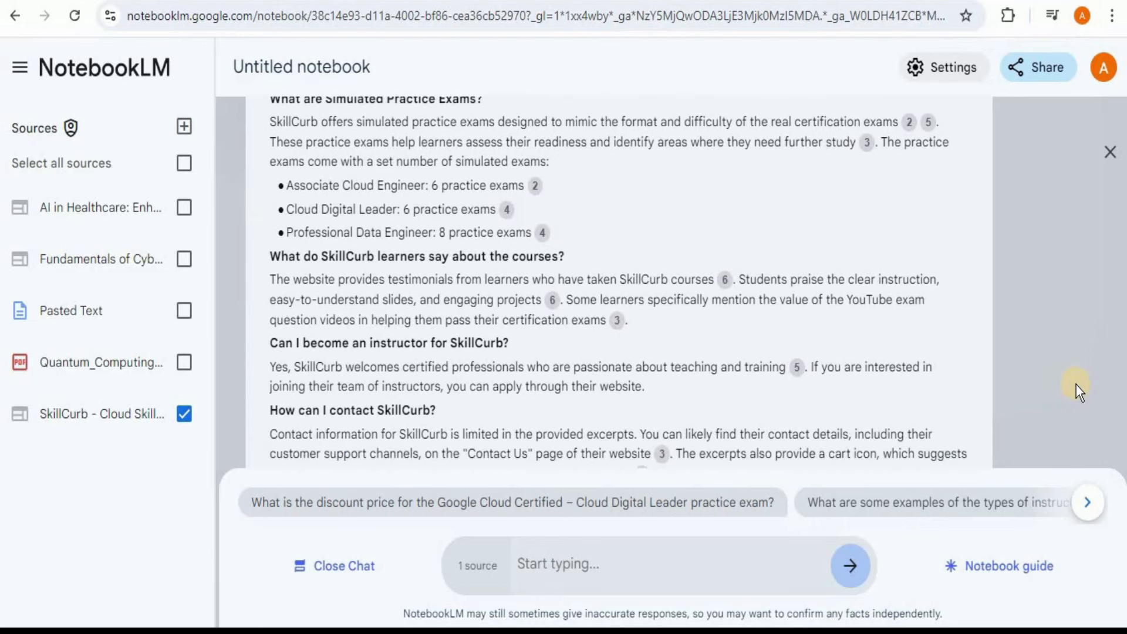
pyautogui.scroll(-3, 1075, 385)
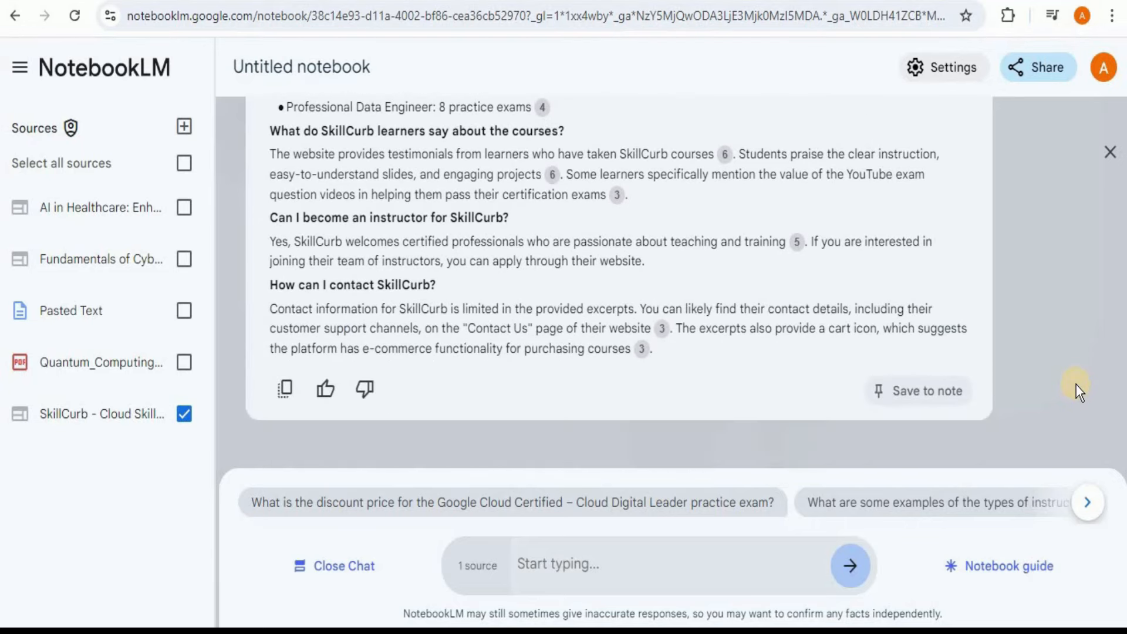
pyautogui.click(331, 573)
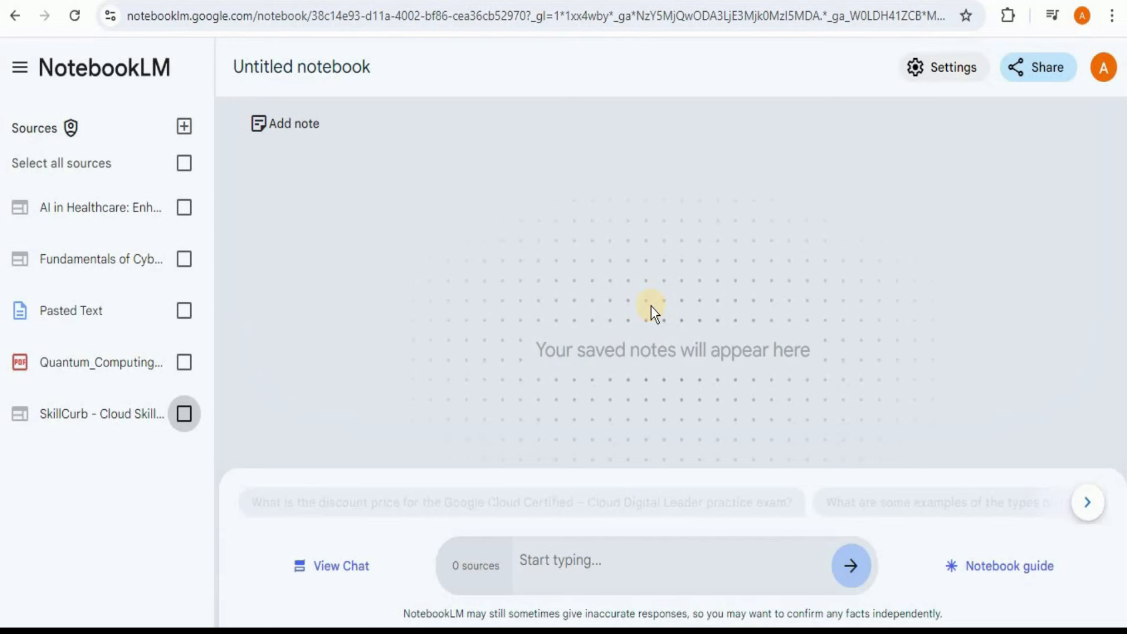
# Add three ethics articles to the notebook as website sources: "Ethical Implications…", "The Ethical Considera…" and "The Moral and Ethical…".
pyautogui.click(183, 126)
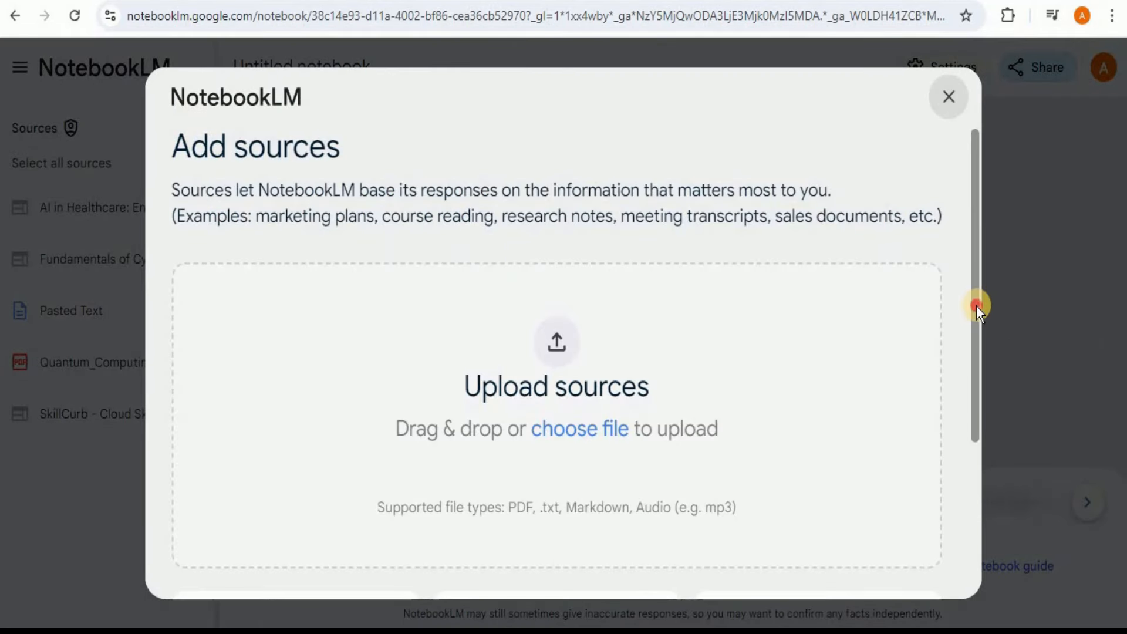
pyautogui.moveTo(975, 305); pyautogui.dragTo(960, 452)
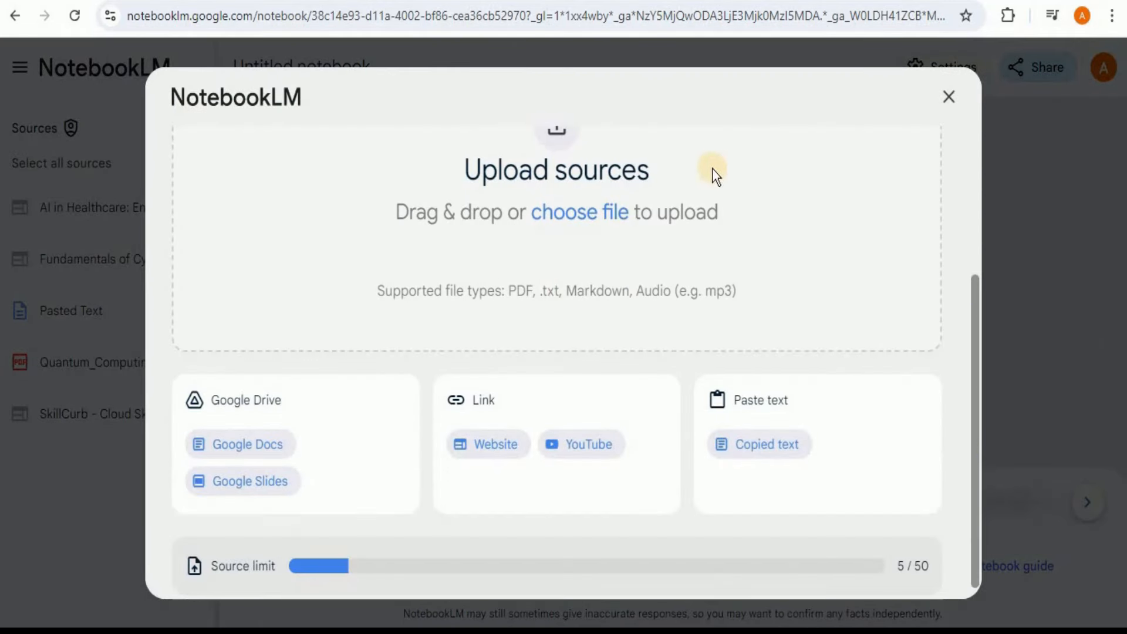
pyautogui.click(475, 444)
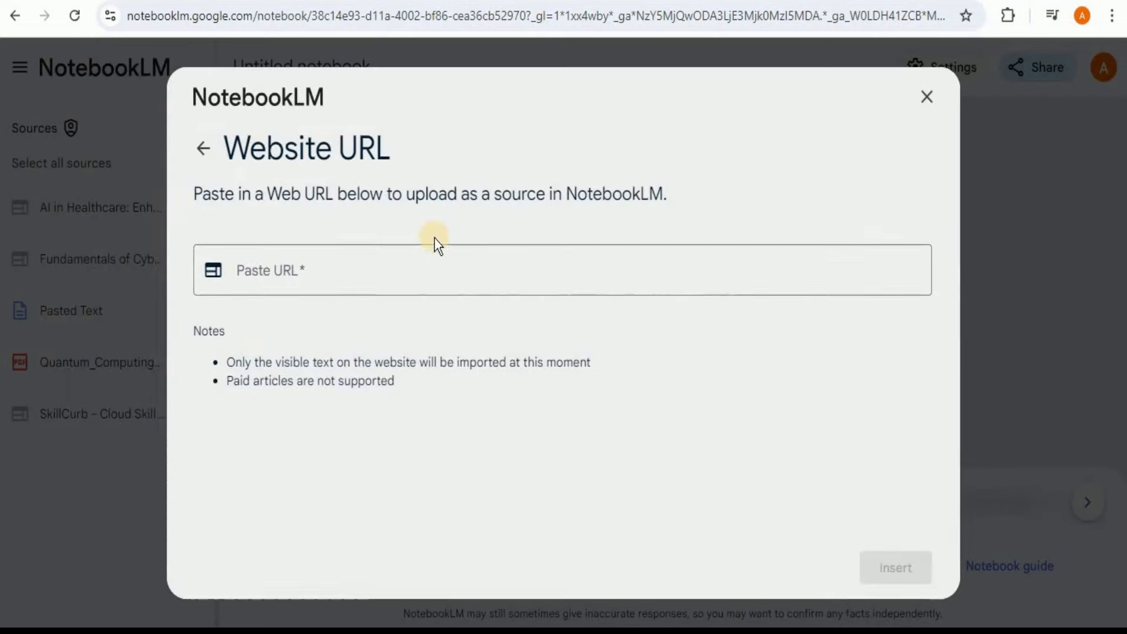
pyautogui.click(425, 266)
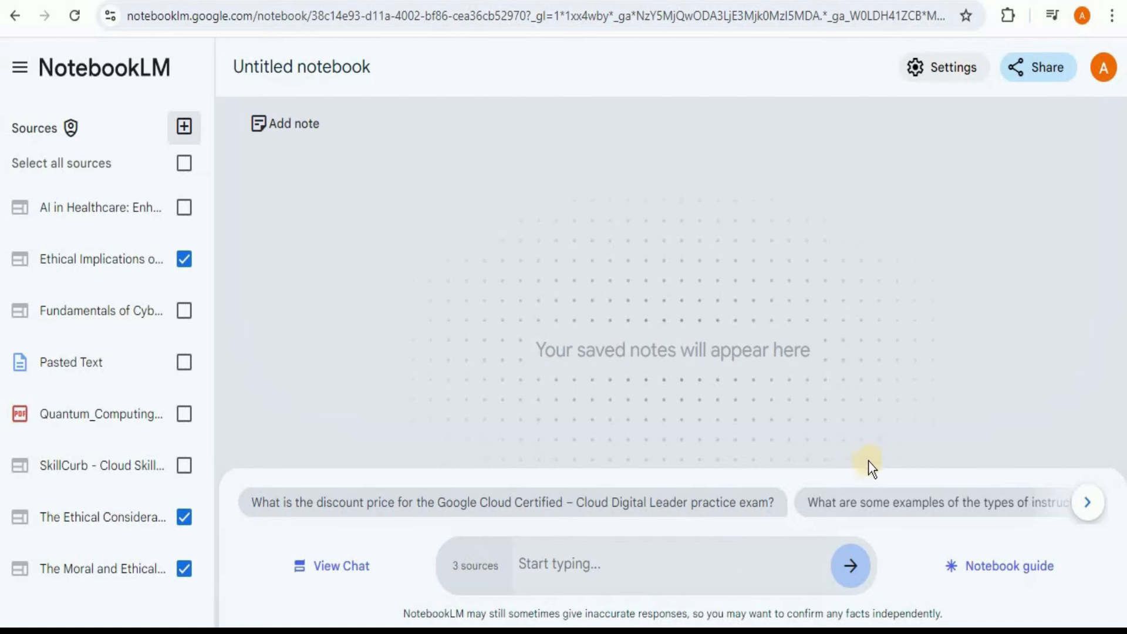
# Check the Audio Overview's customization options in the notebook guide and generate the deep dive conversation from the three ethics sources without a custom focus.
pyautogui.click(985, 575)
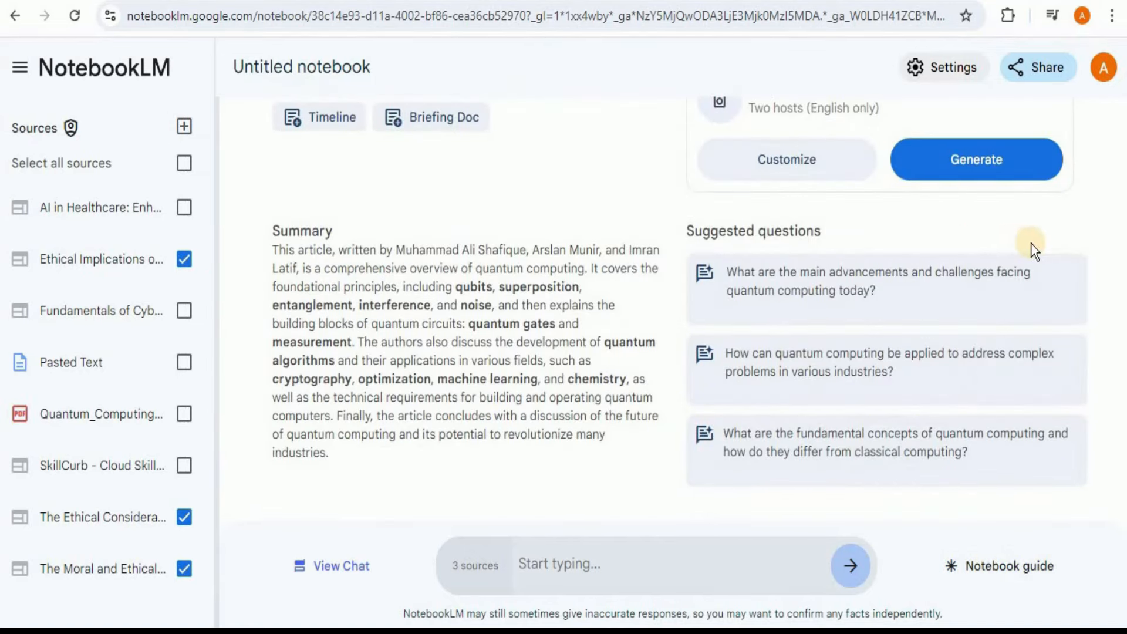
pyautogui.hotkey('ctrl', '-')
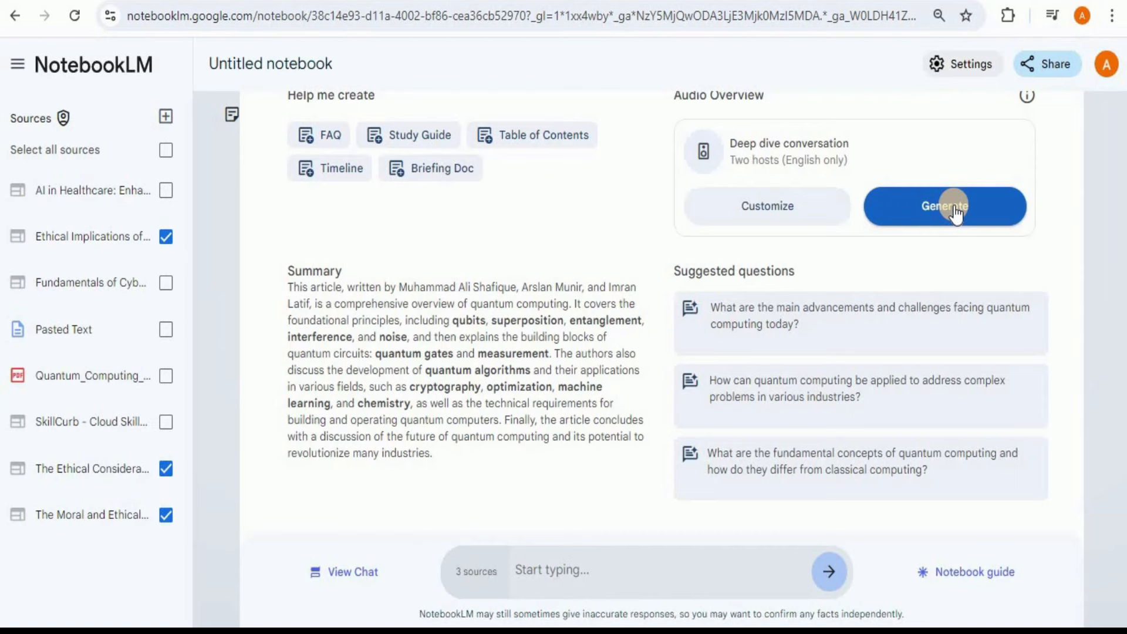
pyautogui.click(818, 208)
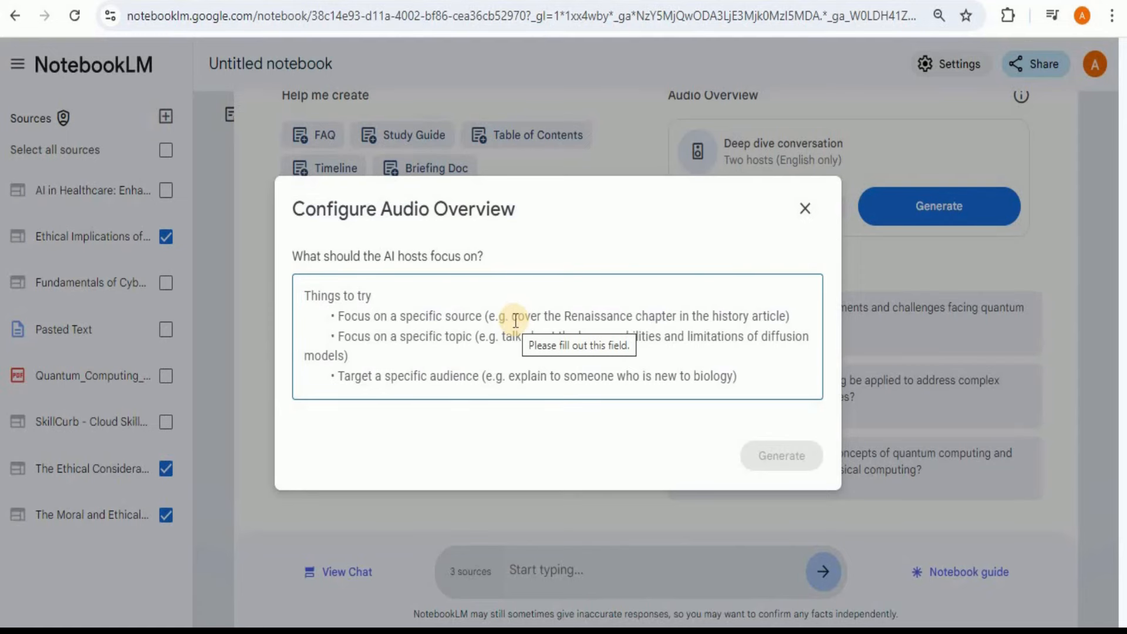
pyautogui.click(805, 209)
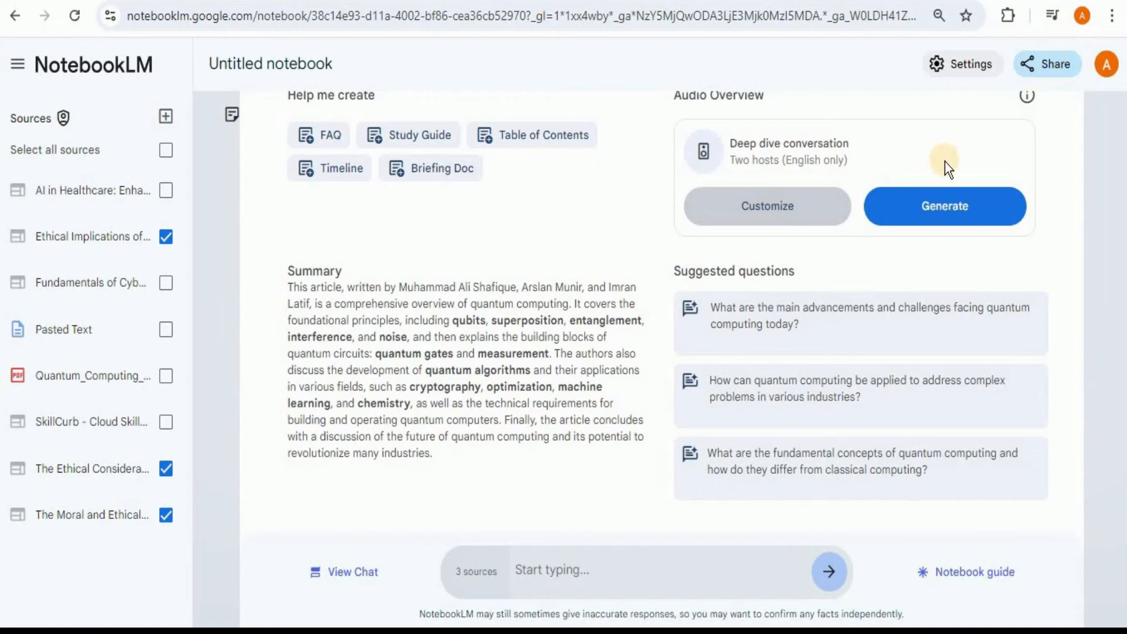
pyautogui.click(958, 208)
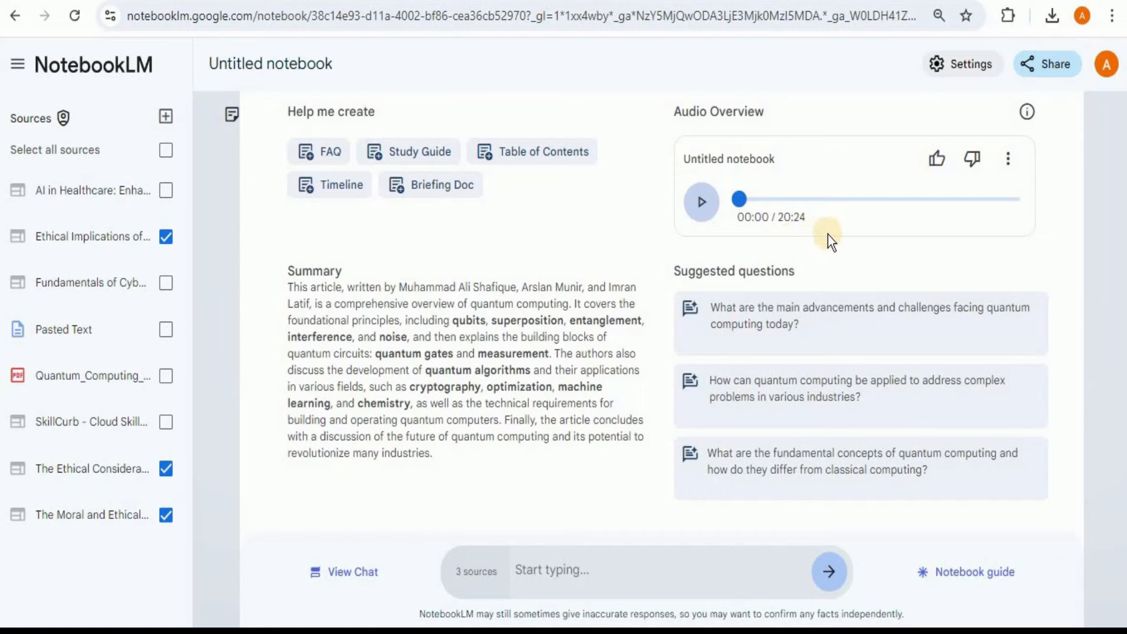
# Listen to samples of the generated Audio Overview from the start, from about 1:40 and from about 4:05, and pause playback.
pyautogui.click(701, 213)
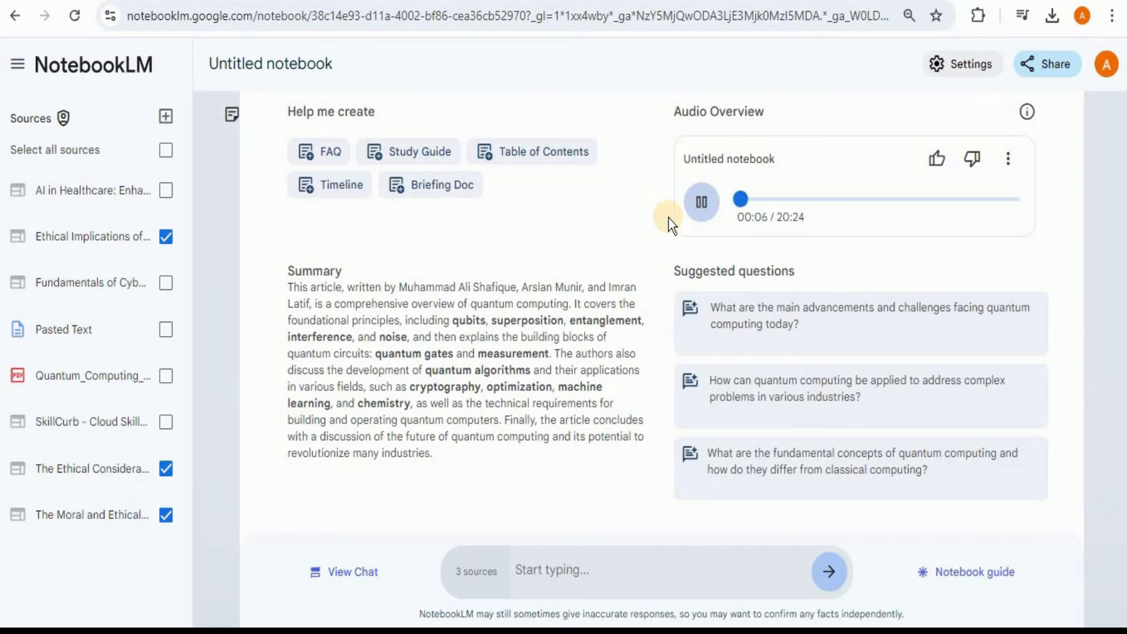
pyautogui.click(763, 200)
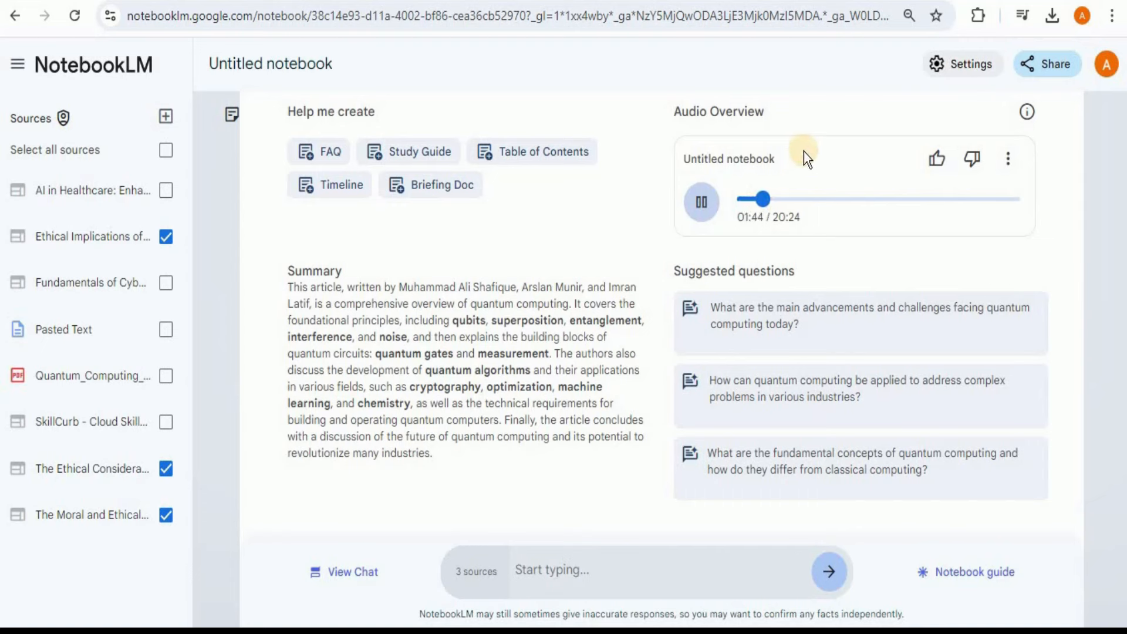
pyautogui.click(796, 200)
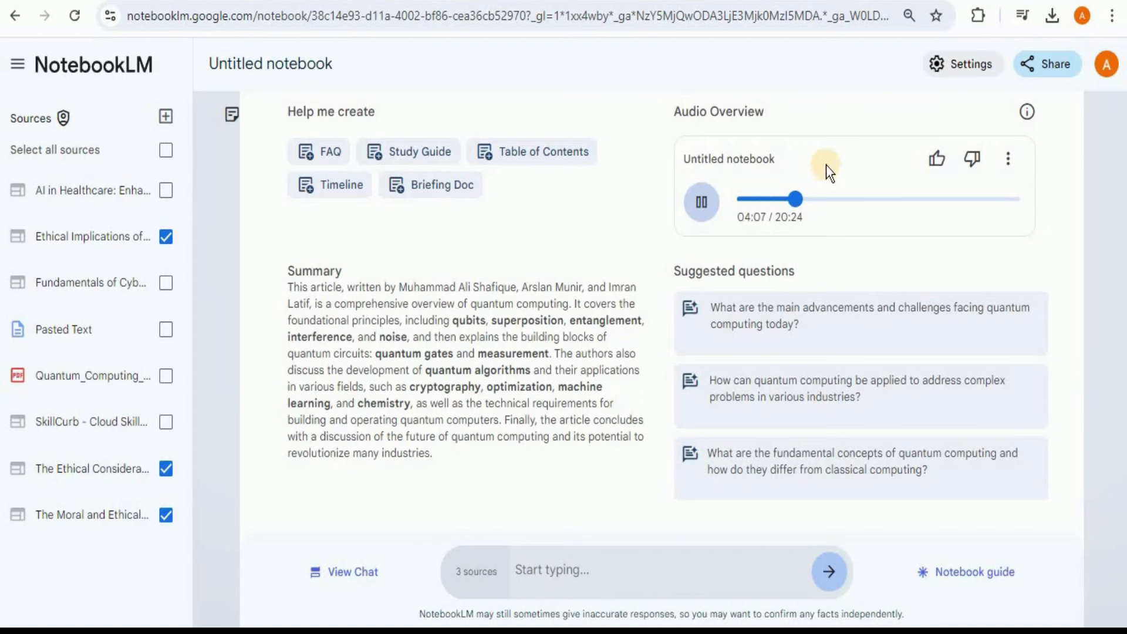
pyautogui.click(704, 204)
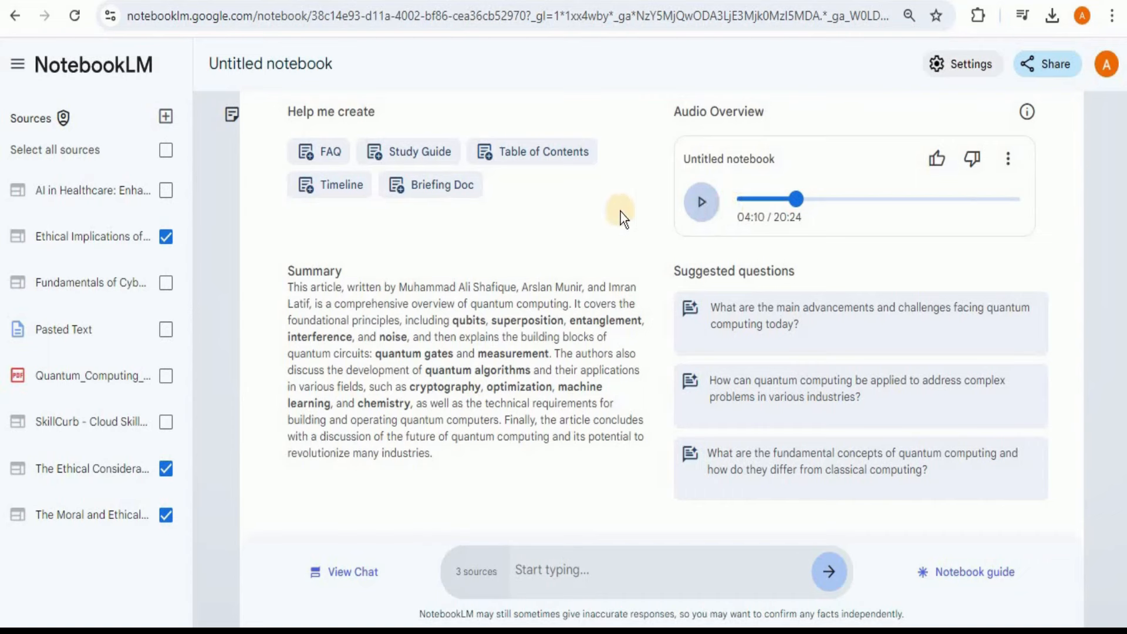